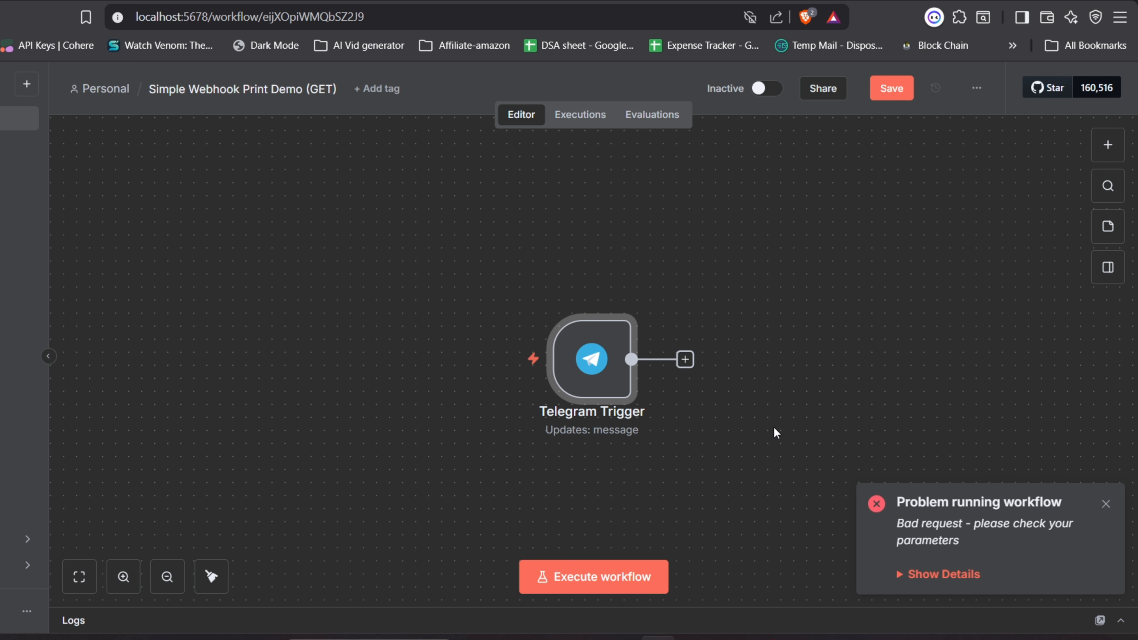
Step: Examine the workflow error's details, dismiss it, and check the Telegram Trigger's test and production webhook URLs
click(926, 575)
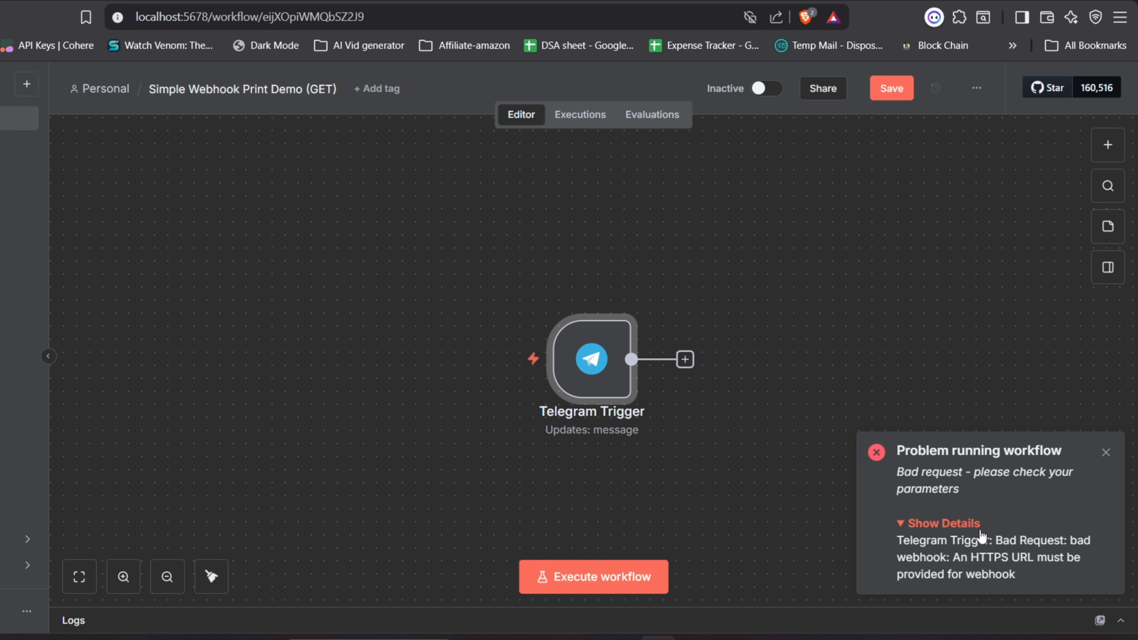
click(1106, 453)
mouse_move(544, 345)
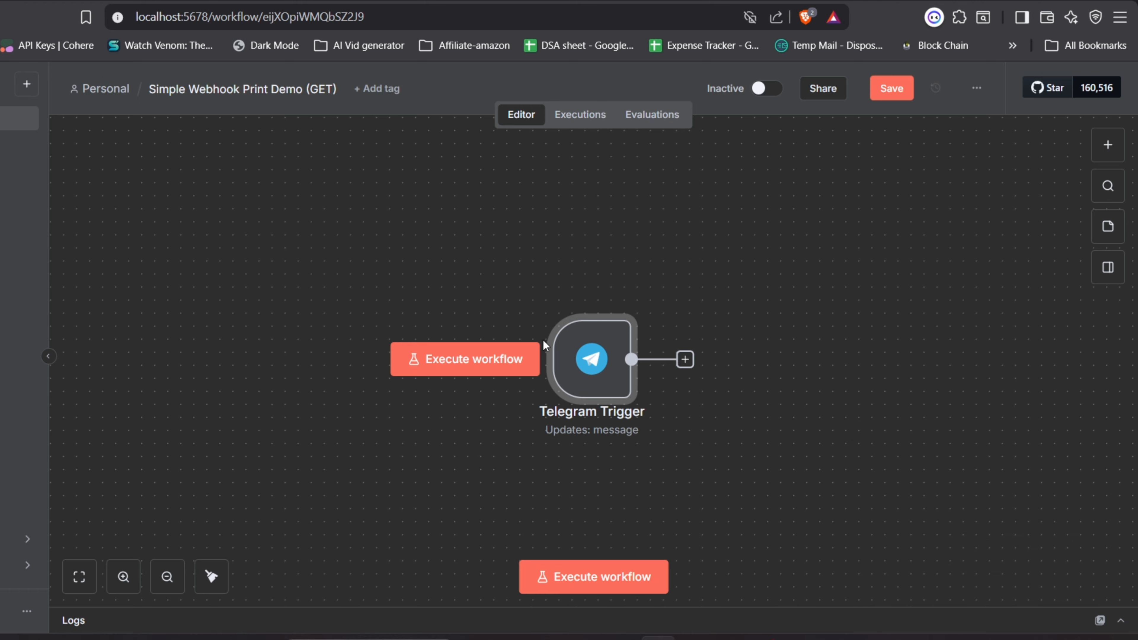
double_click(579, 359)
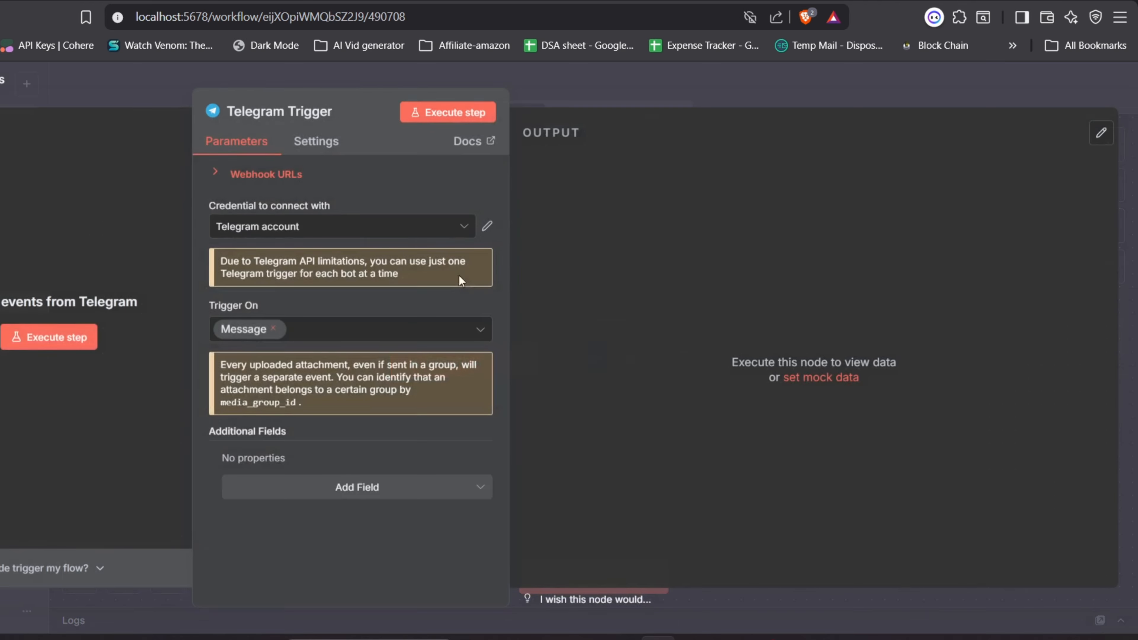
click(262, 175)
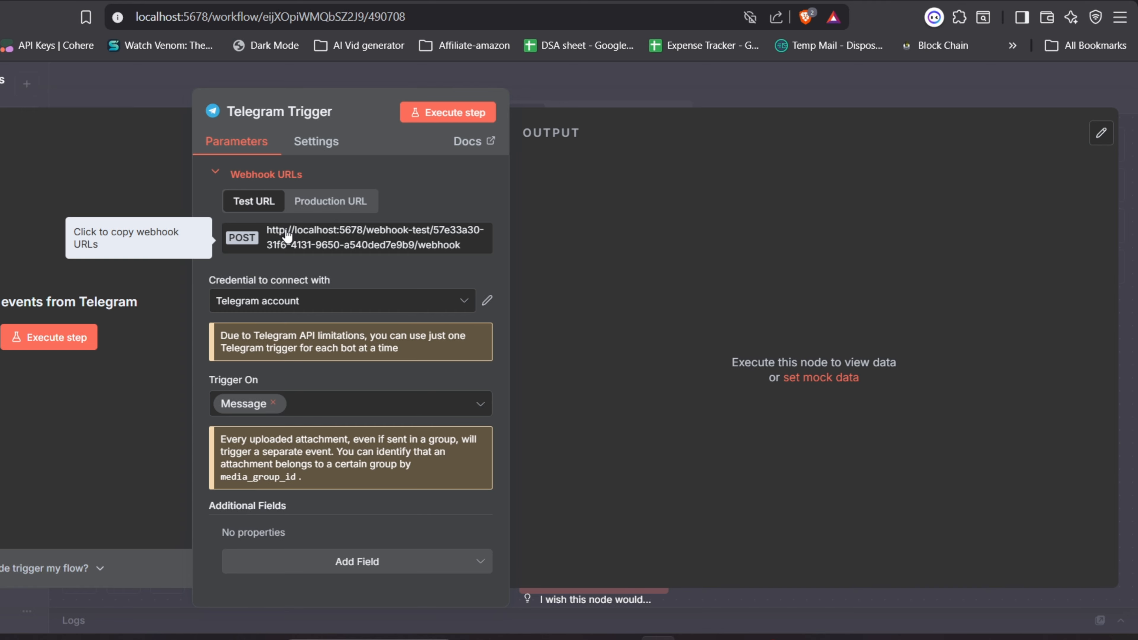
click(340, 203)
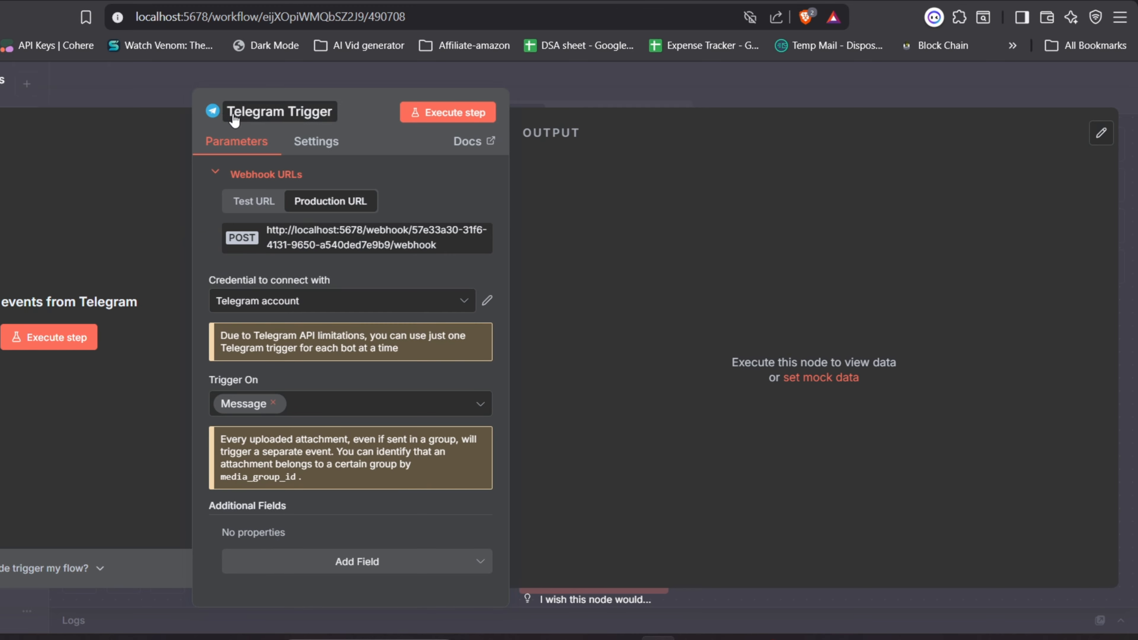
key(Escape)
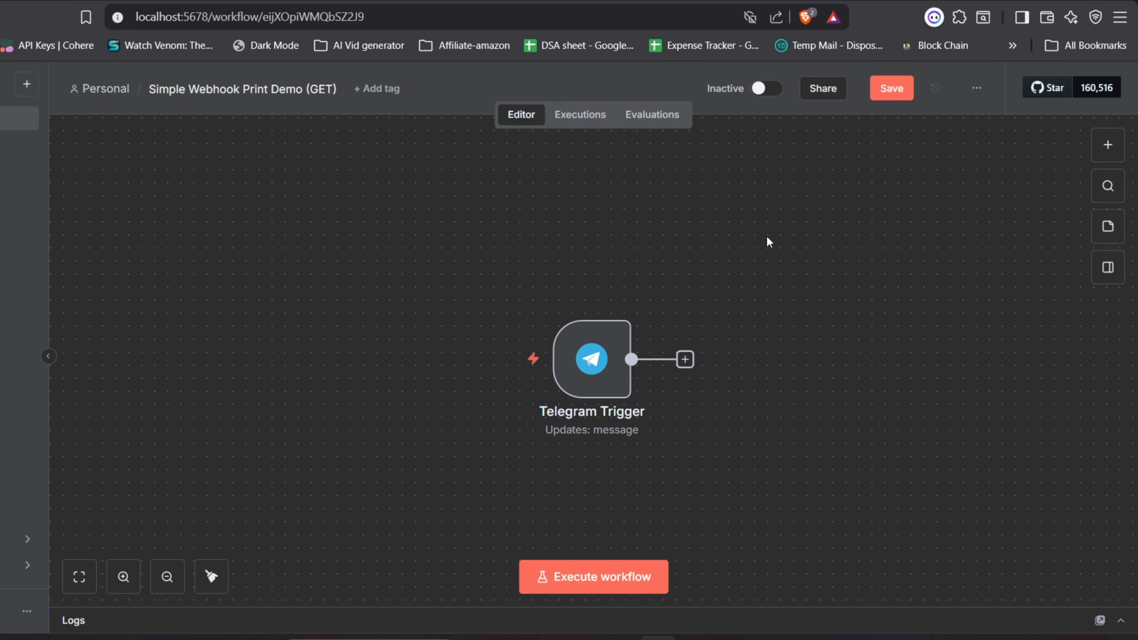
click(27, 84)
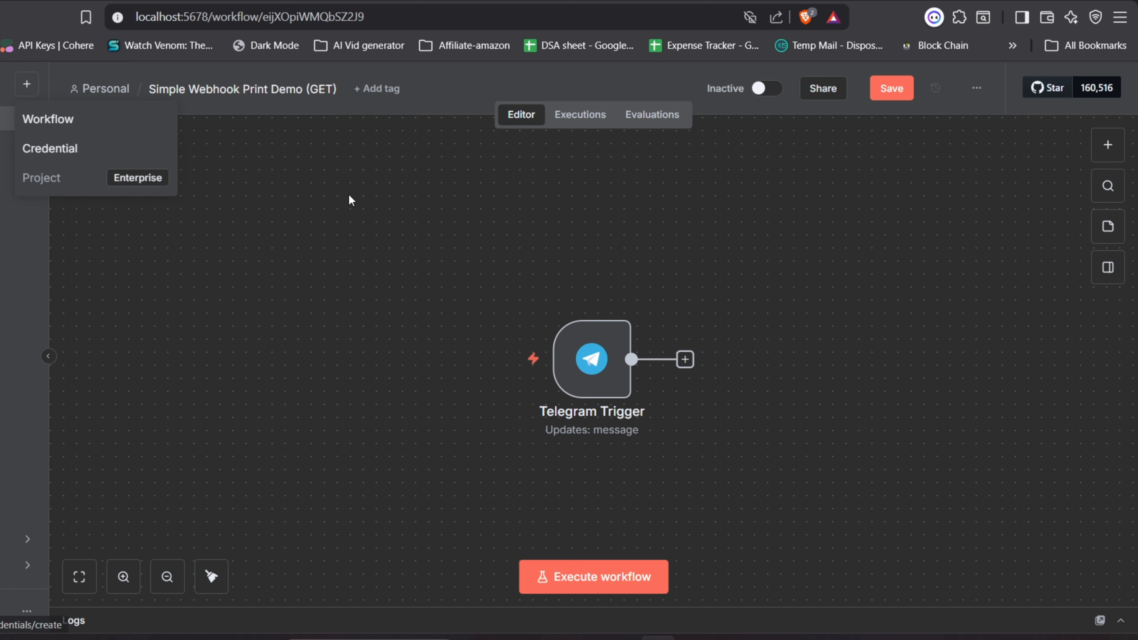
click(352, 222)
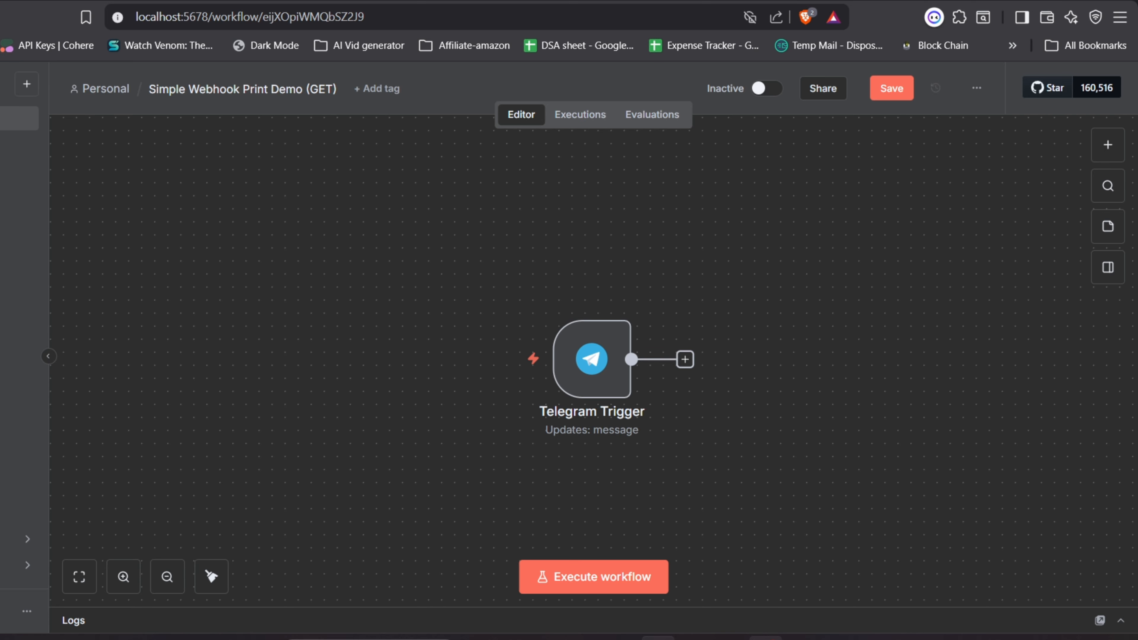
Step: Switch to Windows PowerShell and stop the running n8n process
mouse_move(766, 639)
click(693, 639)
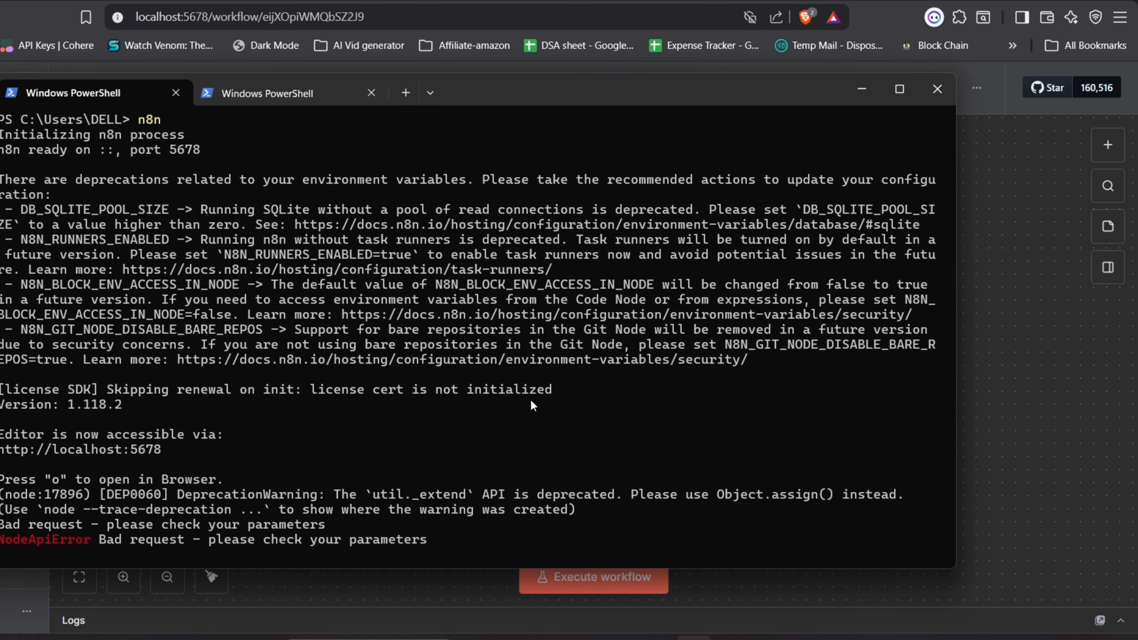
double_click(170, 145)
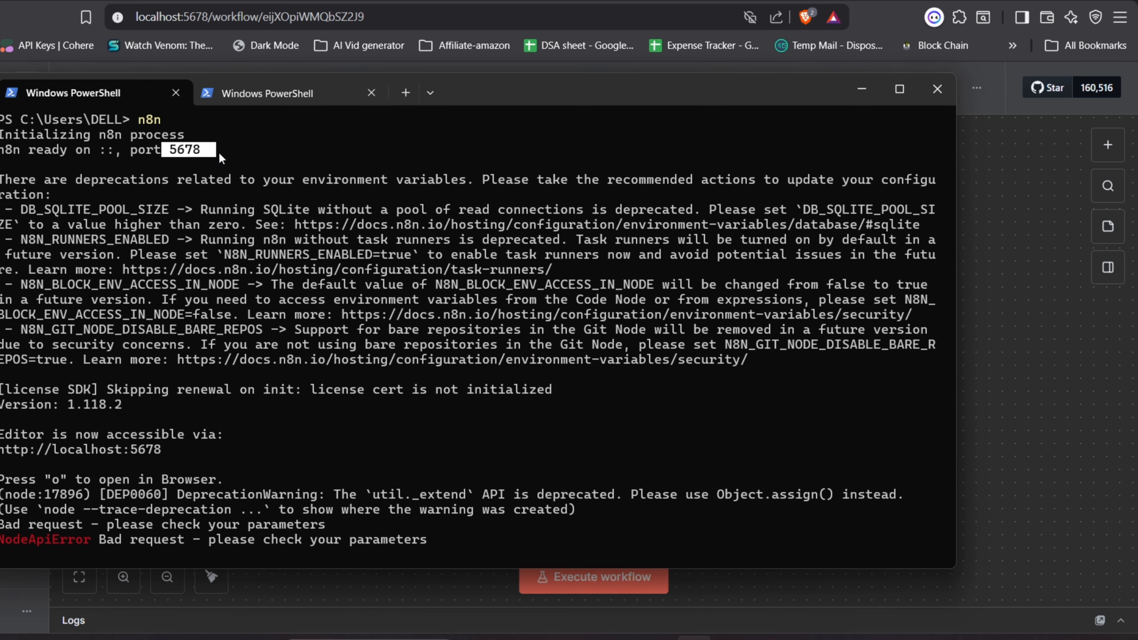
key(ctrl+c)
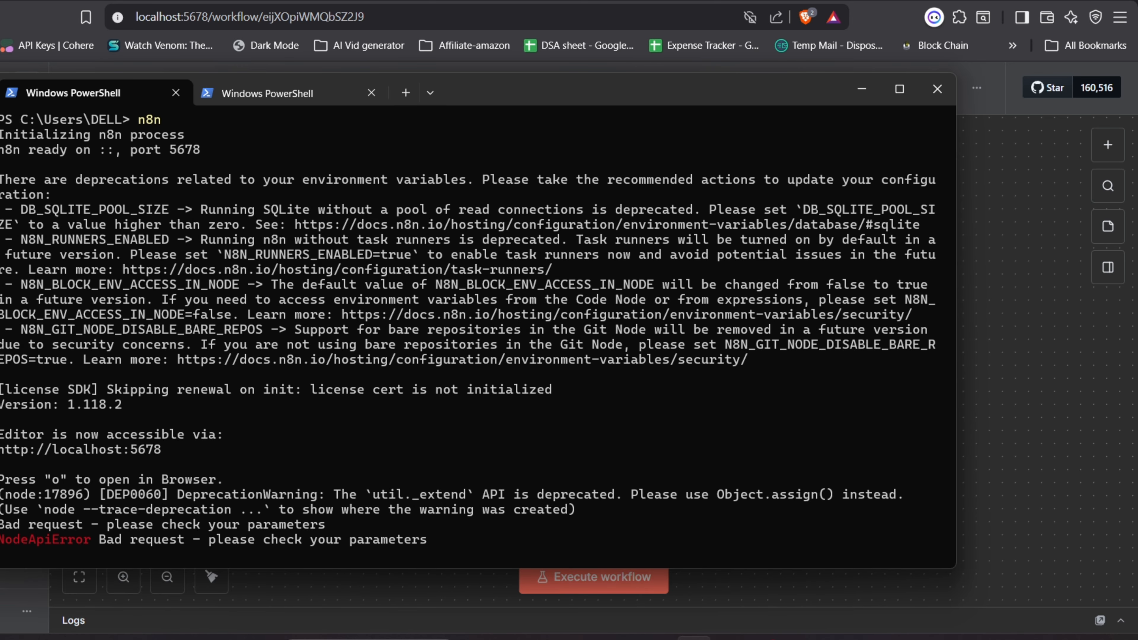
key(ctrl+c)
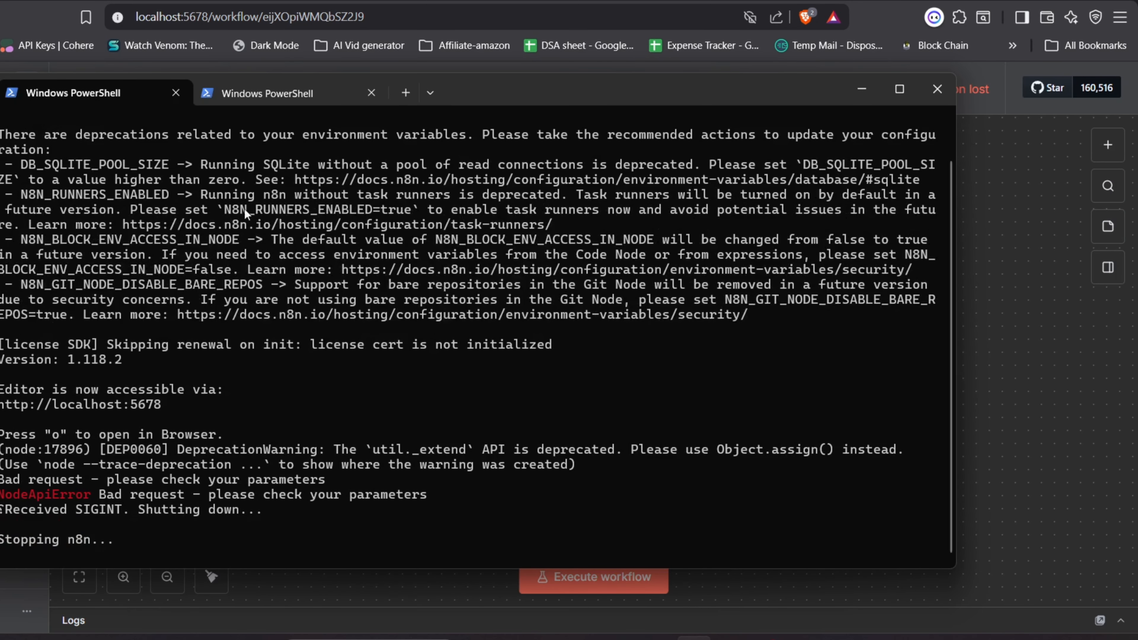
Step: Check the installed ngrok version with ngrok --version in the second PowerShell session
click(275, 92)
text(ng)
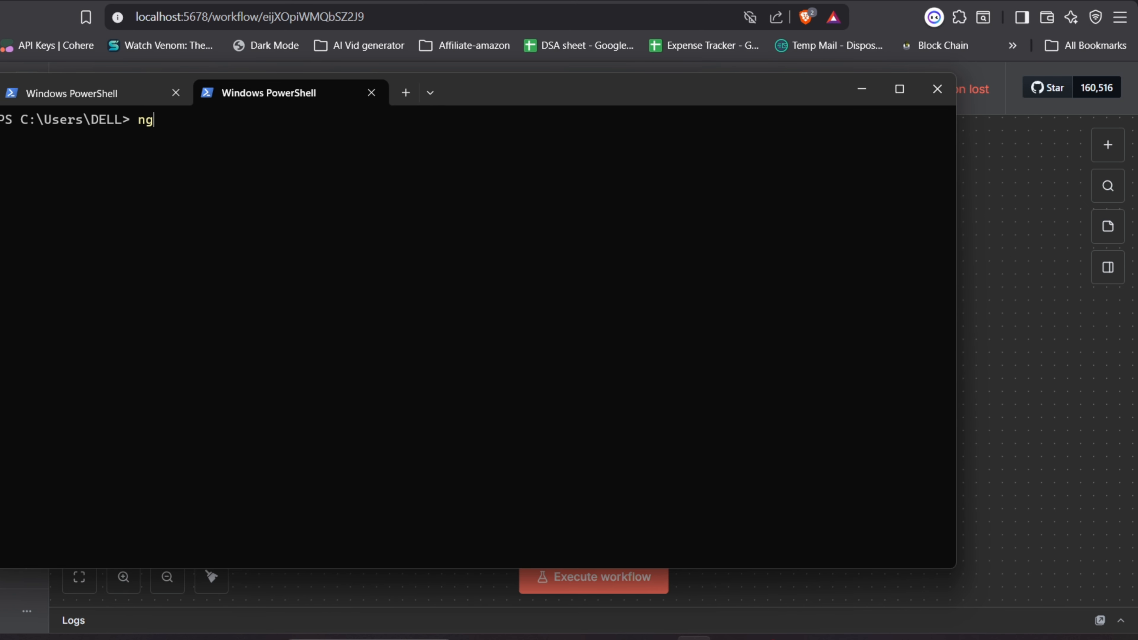
text(rok --version)
key(Return)
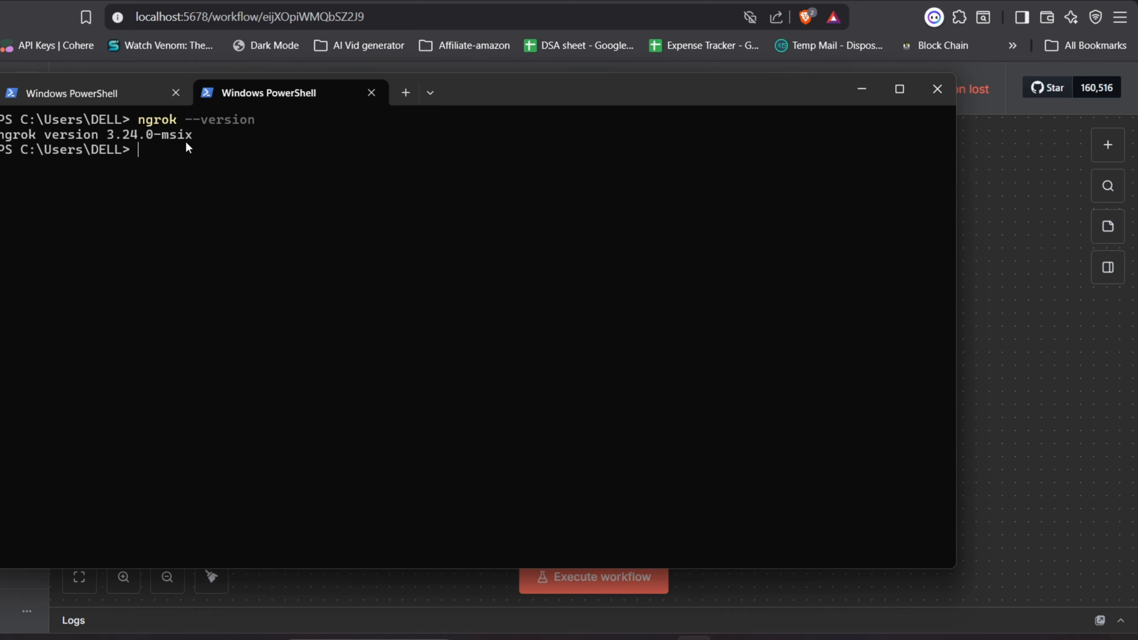
drag(192, 137, 1, 120)
click(715, 496)
Step: Start an ngrok HTTP tunnel to n8n's local port with the command ngrok http 5678
text(ngrok http)
click(50, 96)
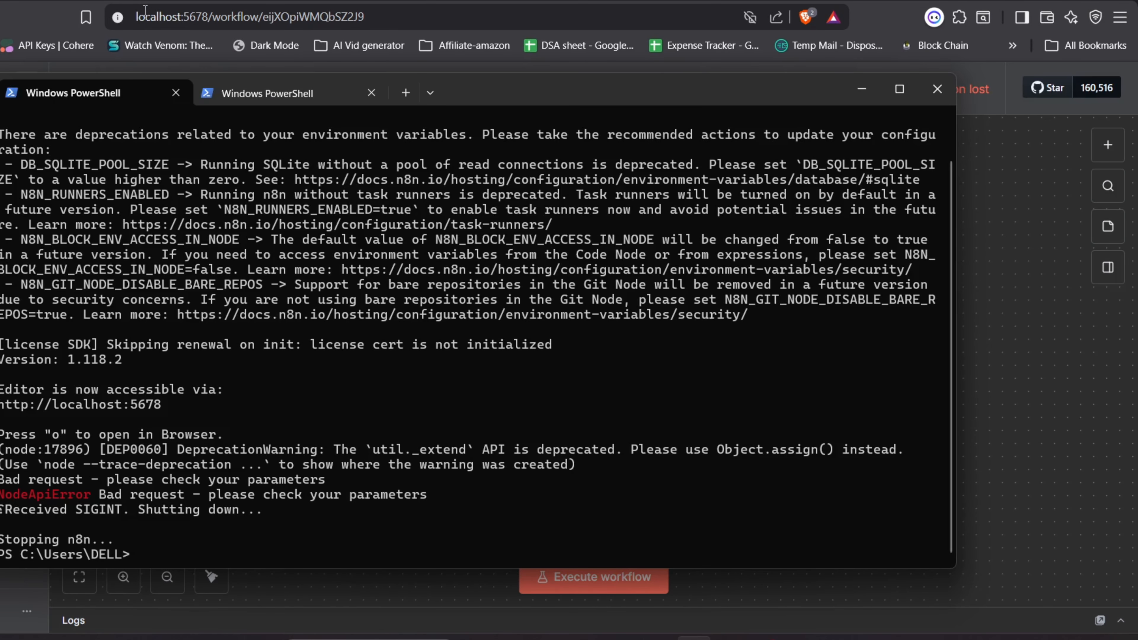
click(260, 93)
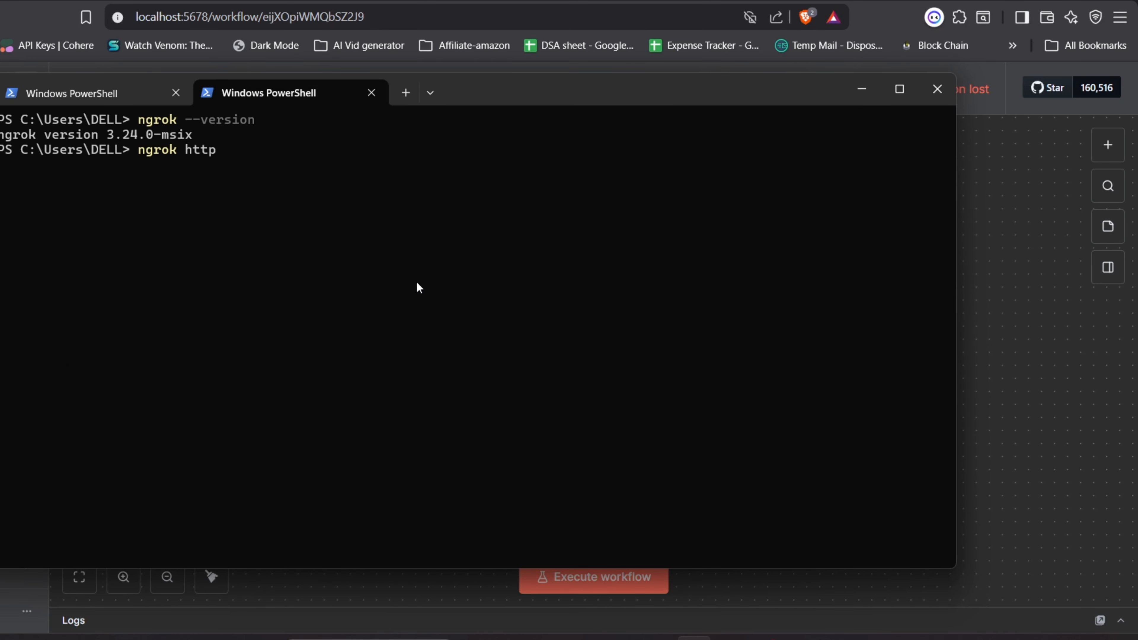
text(5678)
key(Return)
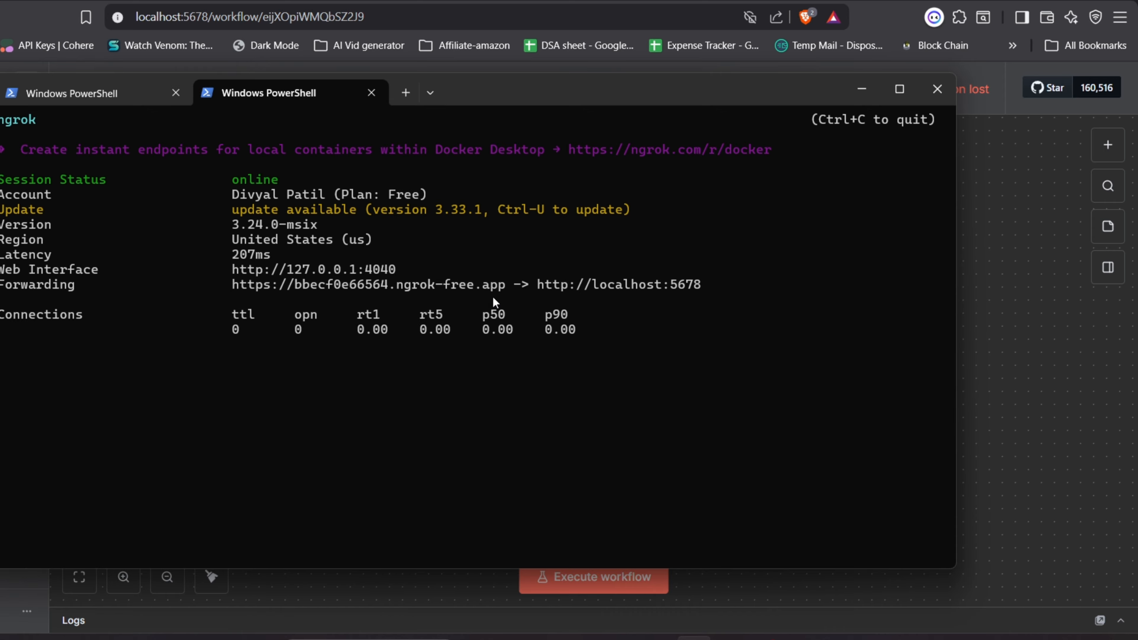
Step: Copy the HTTPS forwarding URL from the ngrok session and return to the PowerShell session used for n8n
drag(505, 286, 232, 287)
key(ctrl+c)
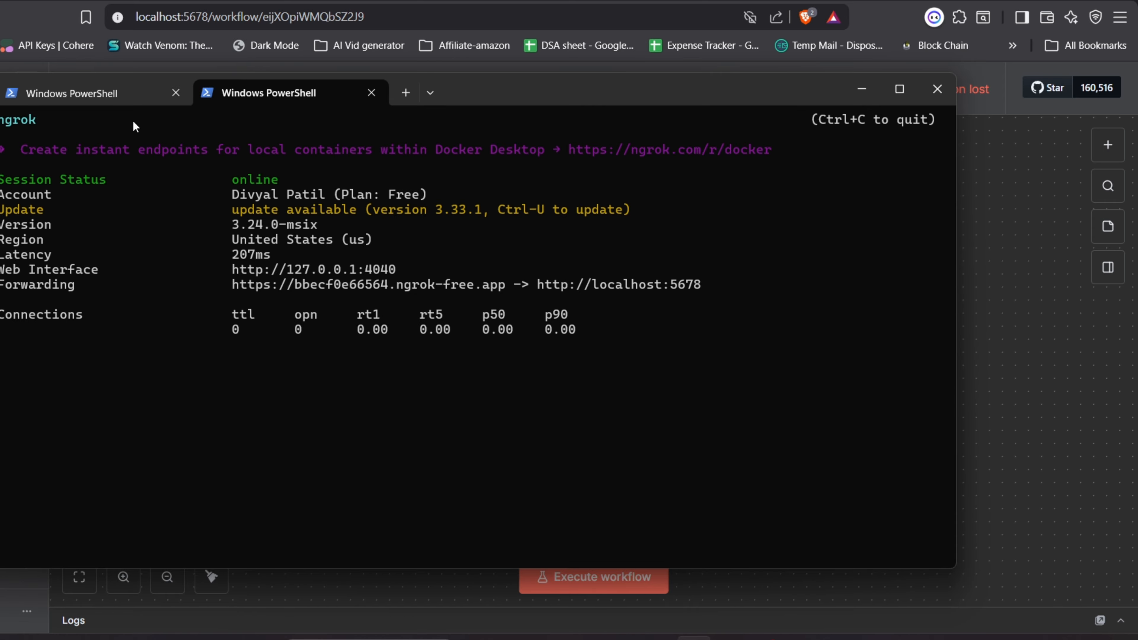
click(110, 92)
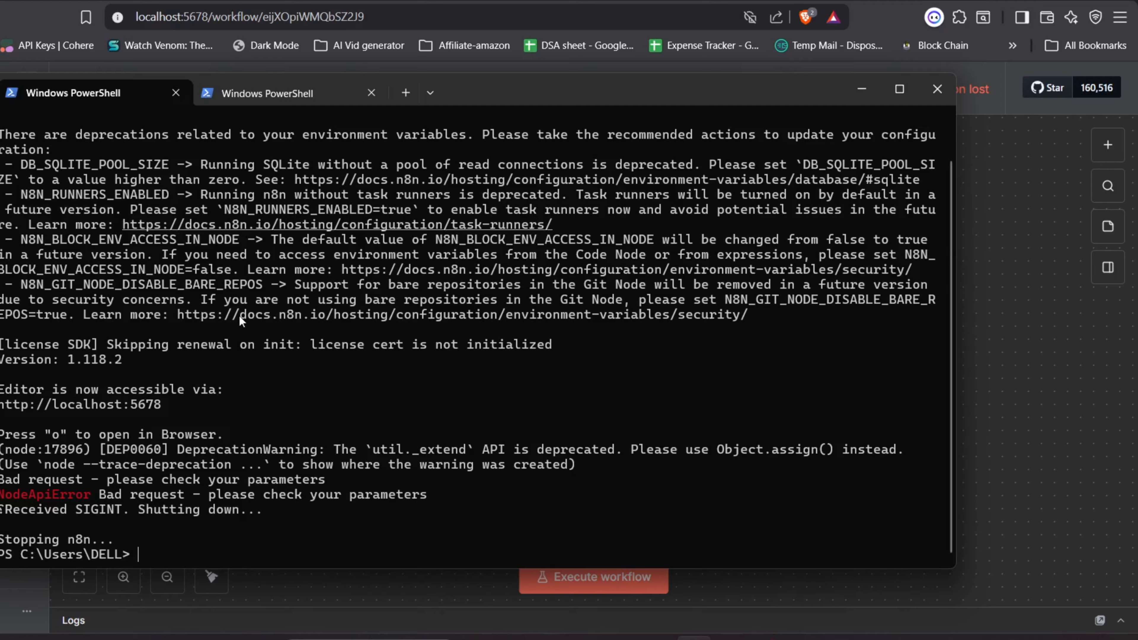
Step: Switch to the n8n workflow in the browser and check the Telegram Trigger's test webhook URL
click(994, 378)
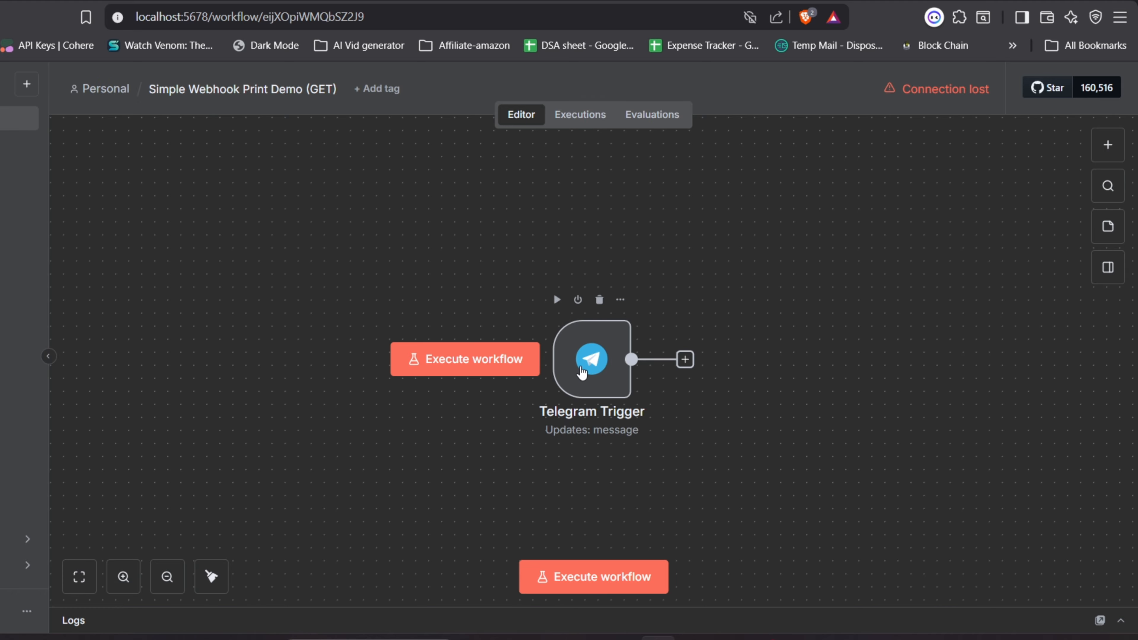
click(582, 372)
double_click(582, 371)
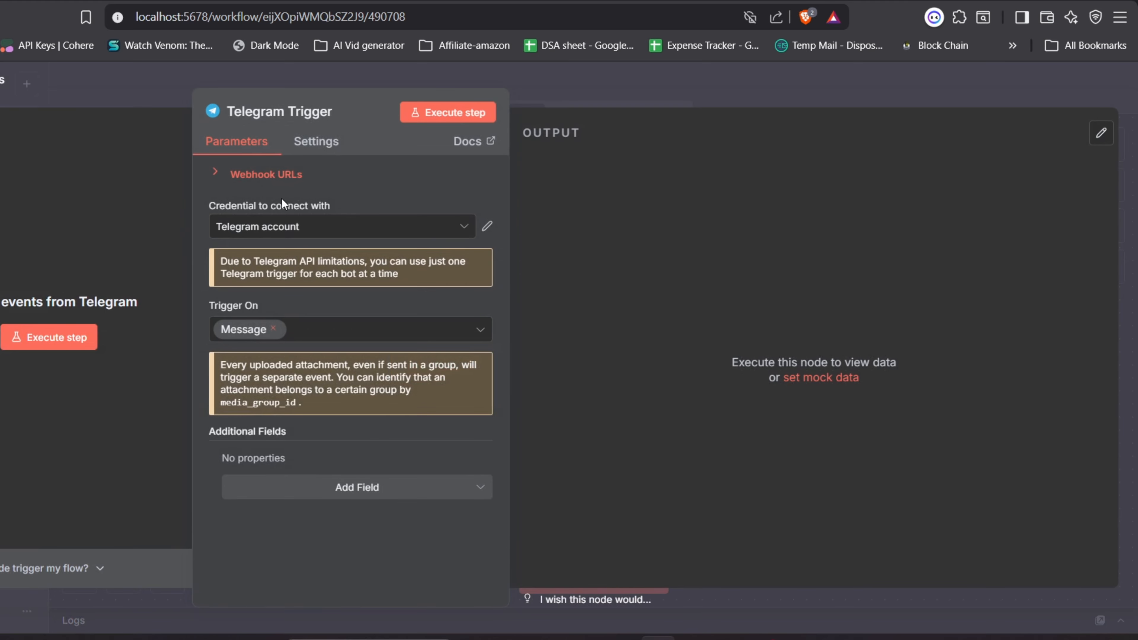
click(277, 179)
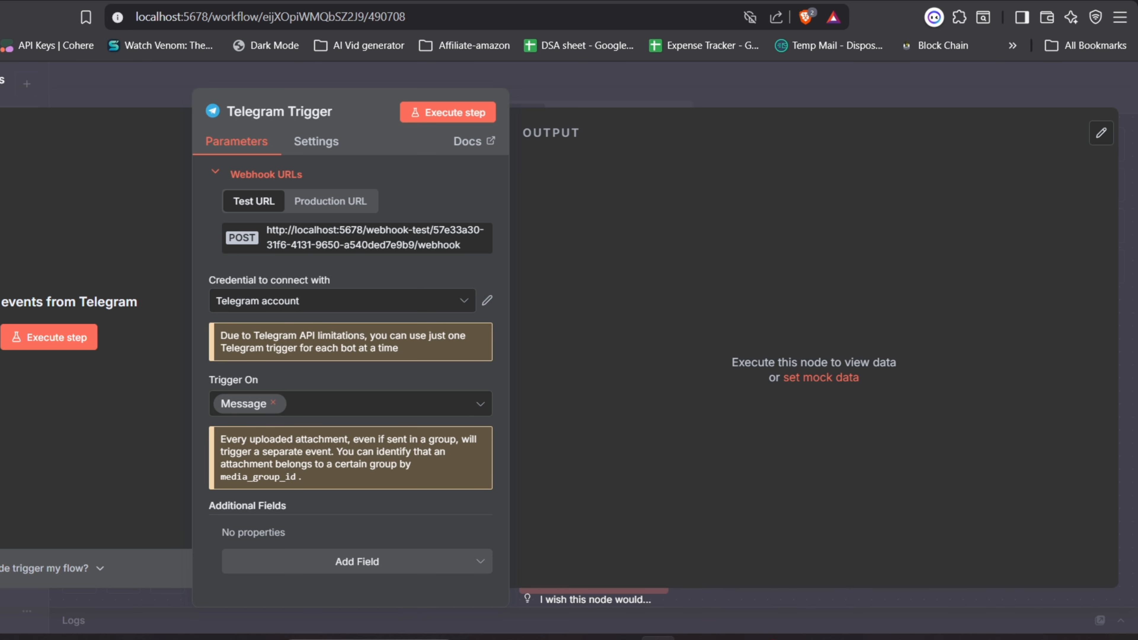
key(Escape)
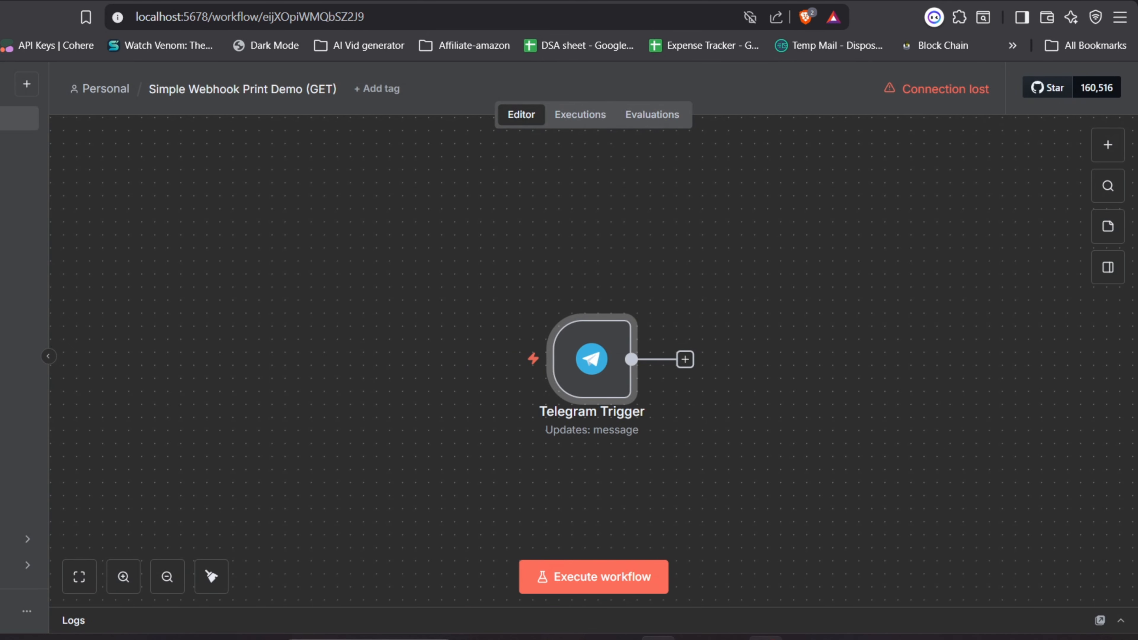
click(729, 638)
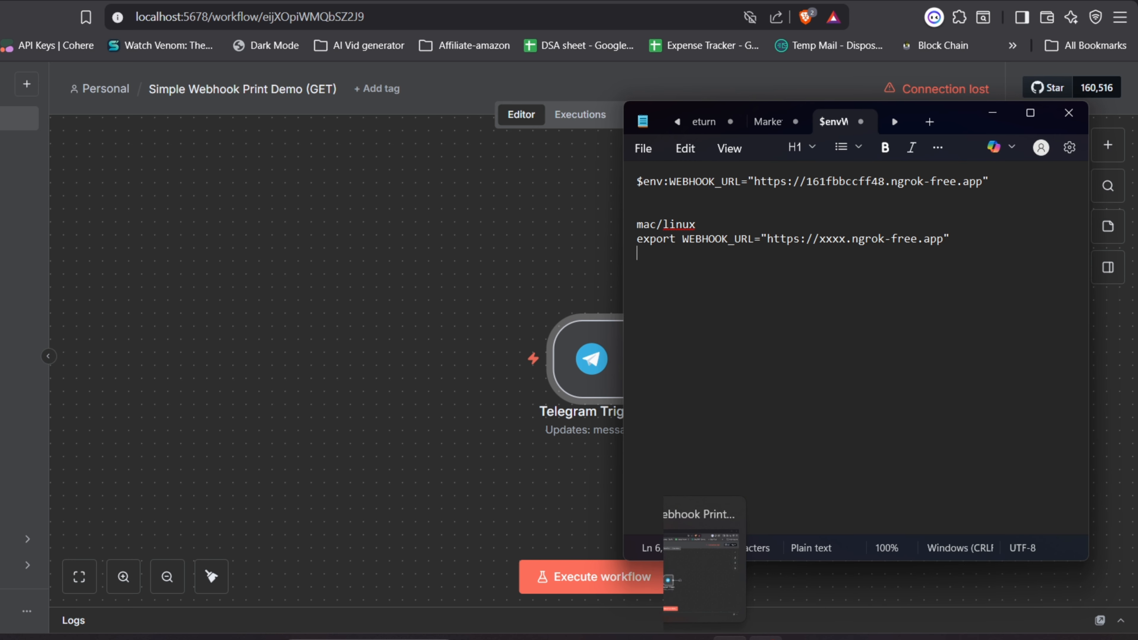
mouse_move(766, 639)
click(694, 639)
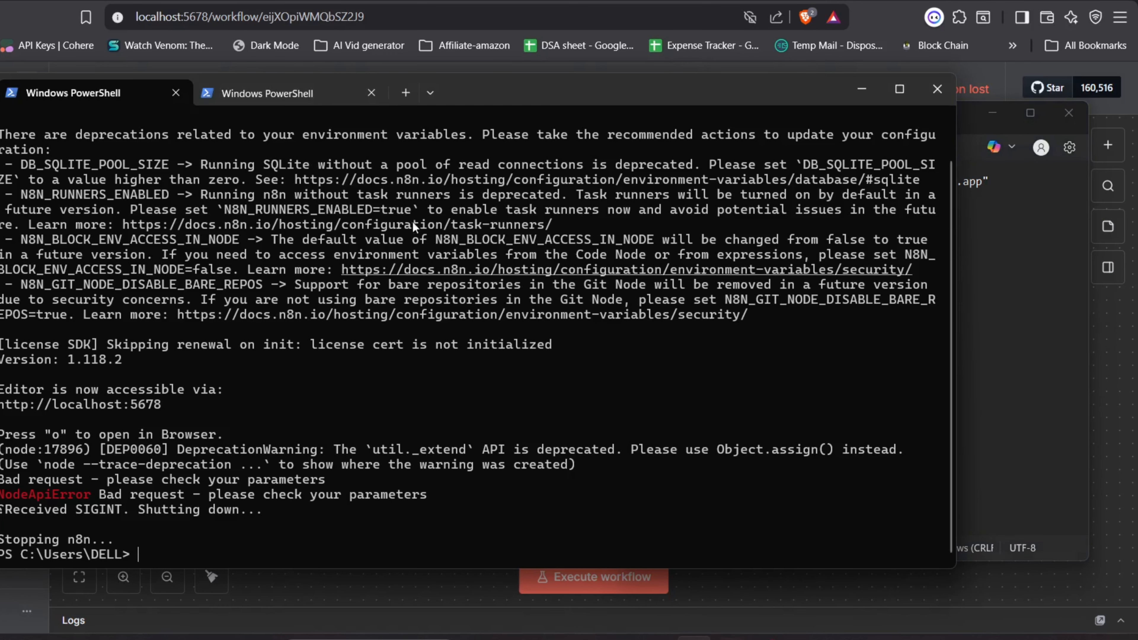
click(260, 99)
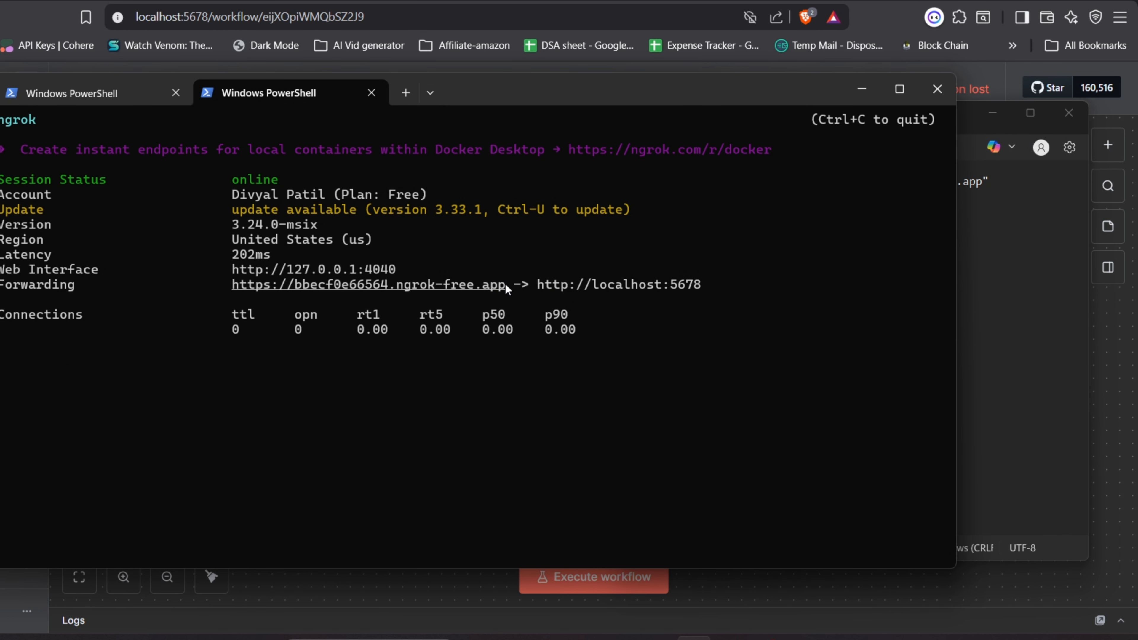
drag(506, 285, 232, 286)
right_click(247, 285)
click(730, 639)
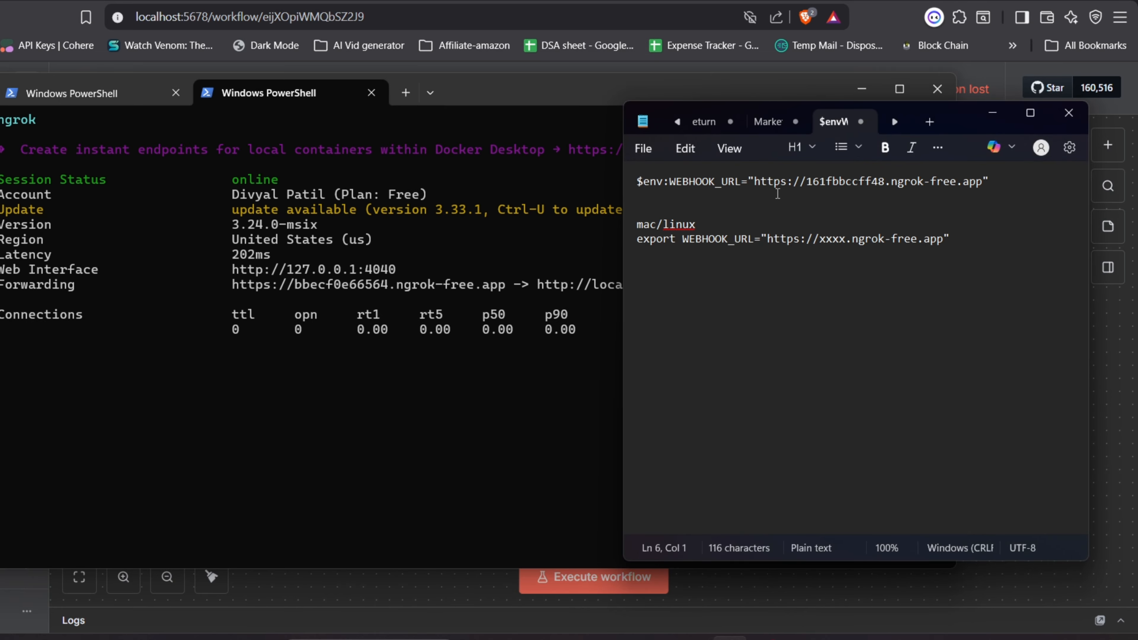
drag(754, 182, 989, 188)
key(ctrl+v)
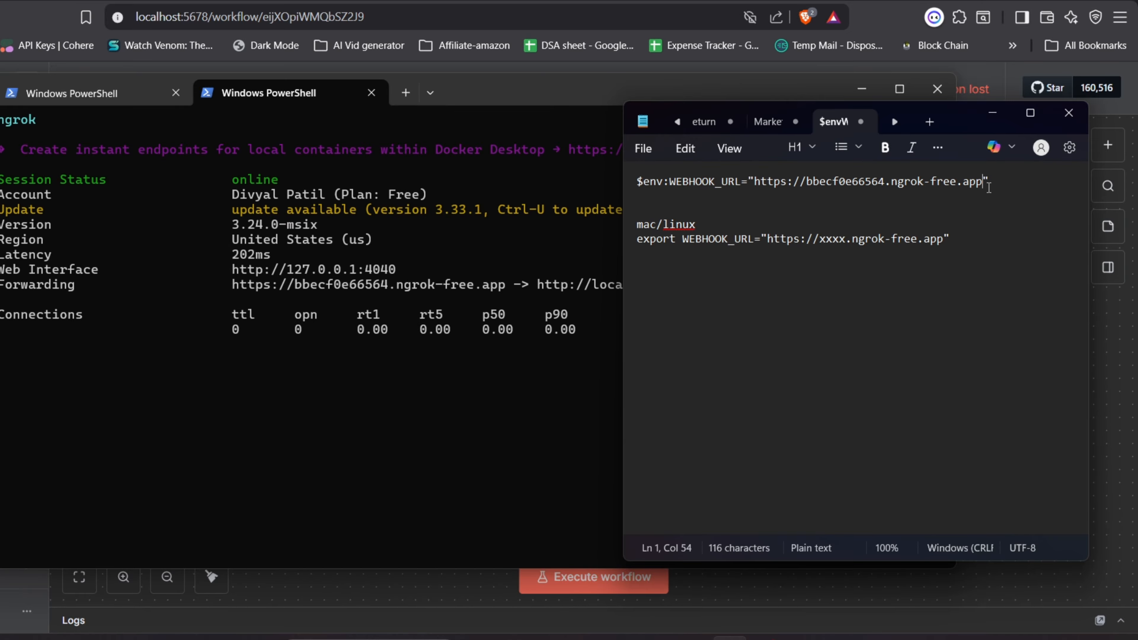
click(682, 184)
double_click(682, 184)
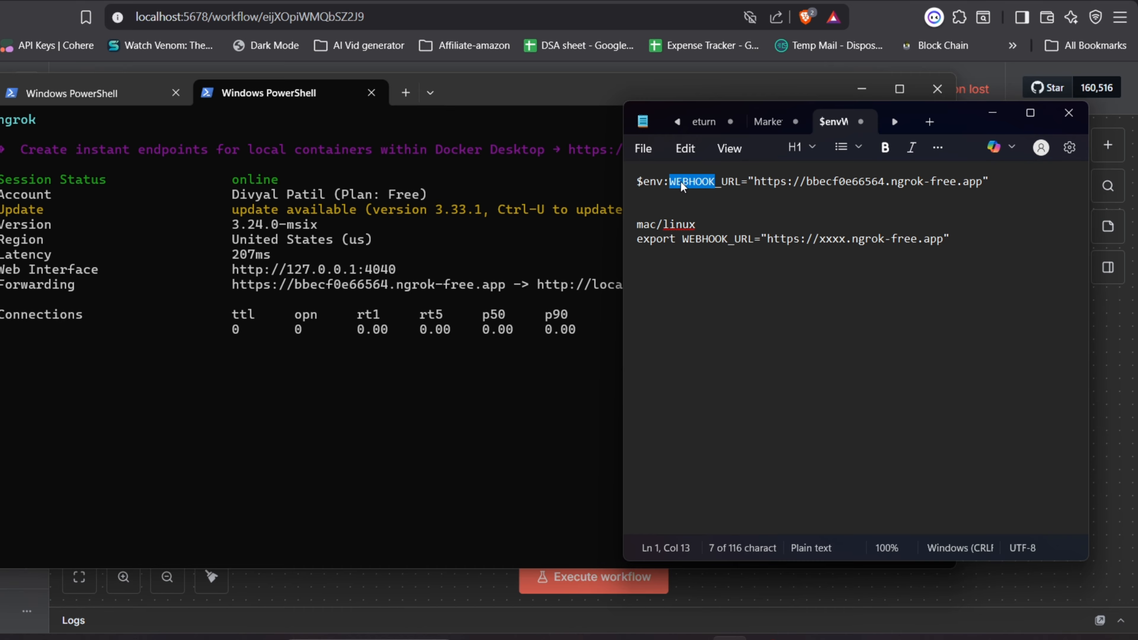
click(703, 201)
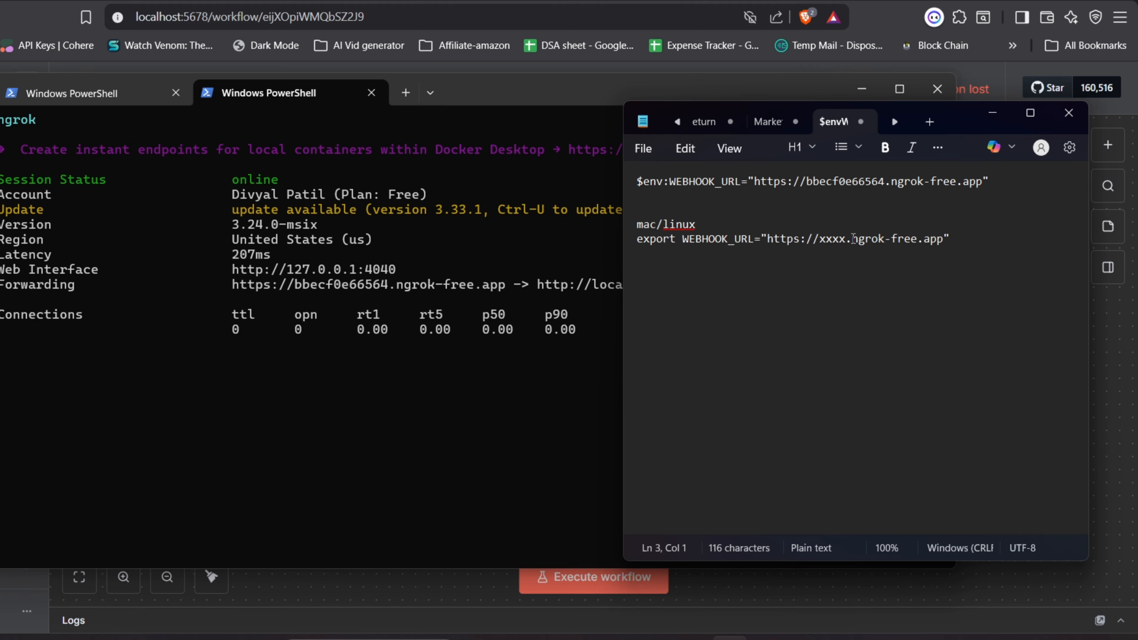
triple_click(703, 187)
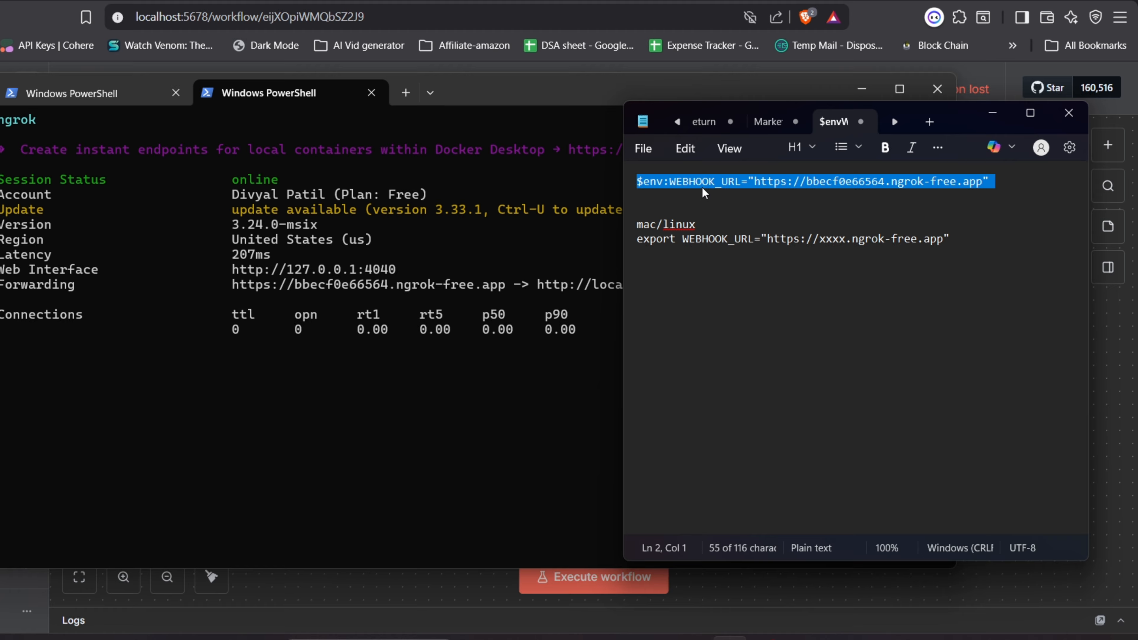
click(131, 103)
key(ctrl+v)
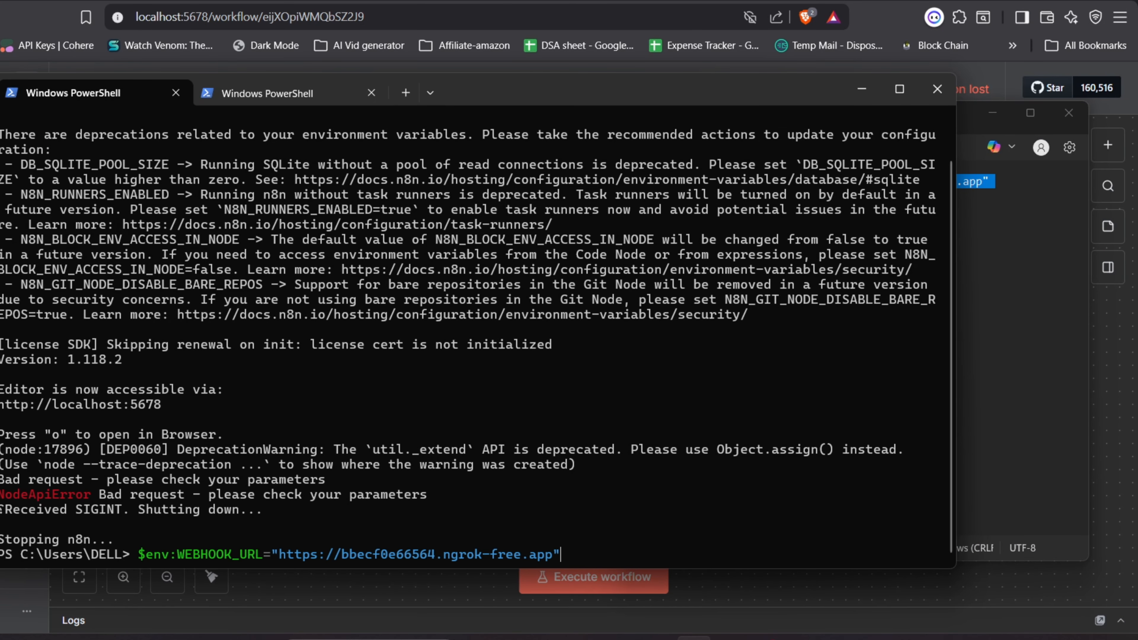
key(Return)
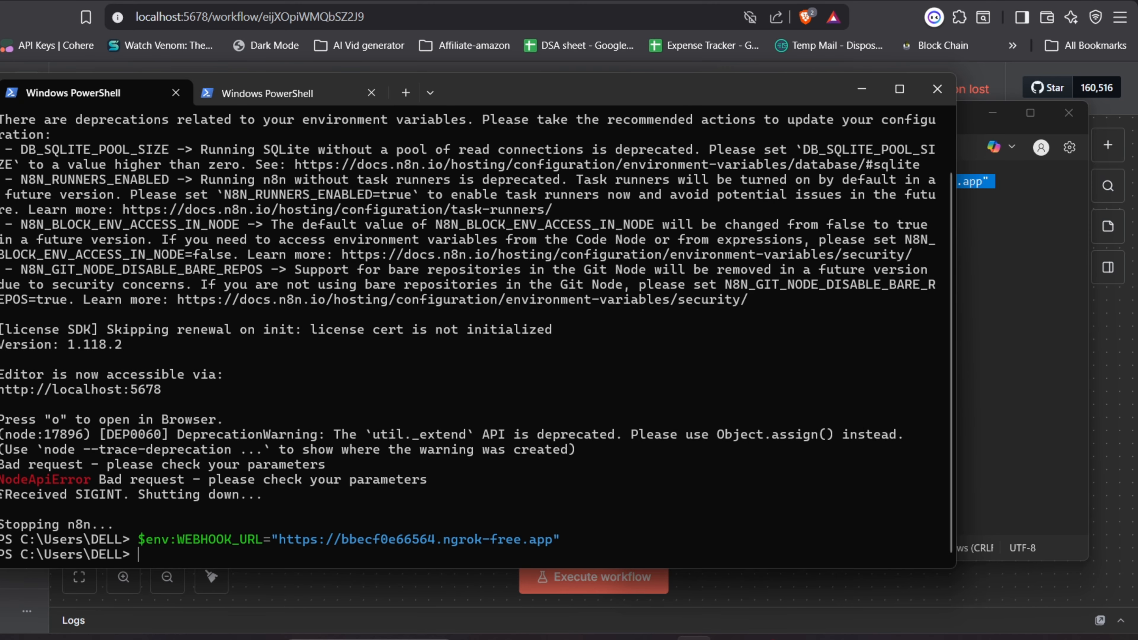
Step: Start n8n in the same PowerShell session and switch back to the workflow in the browser
text(n8n)
key(Return)
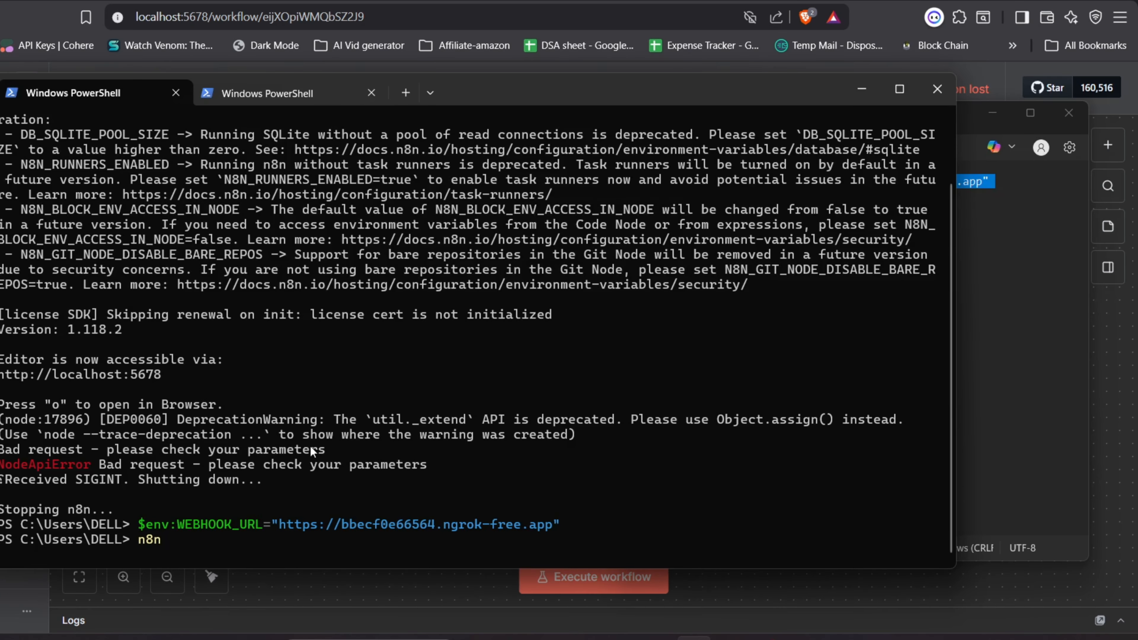
click(1117, 451)
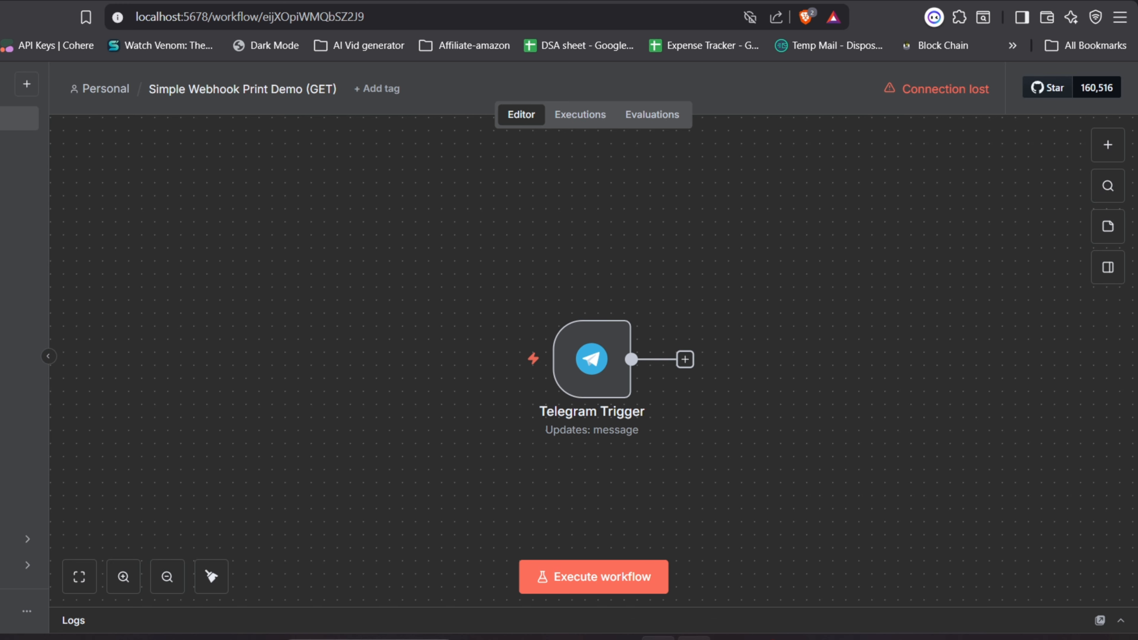
Step: Check n8n's startup output in PowerShell, and reload the workflow page in the browser, discarding unsaved changes and dismissing the update notice
click(694, 638)
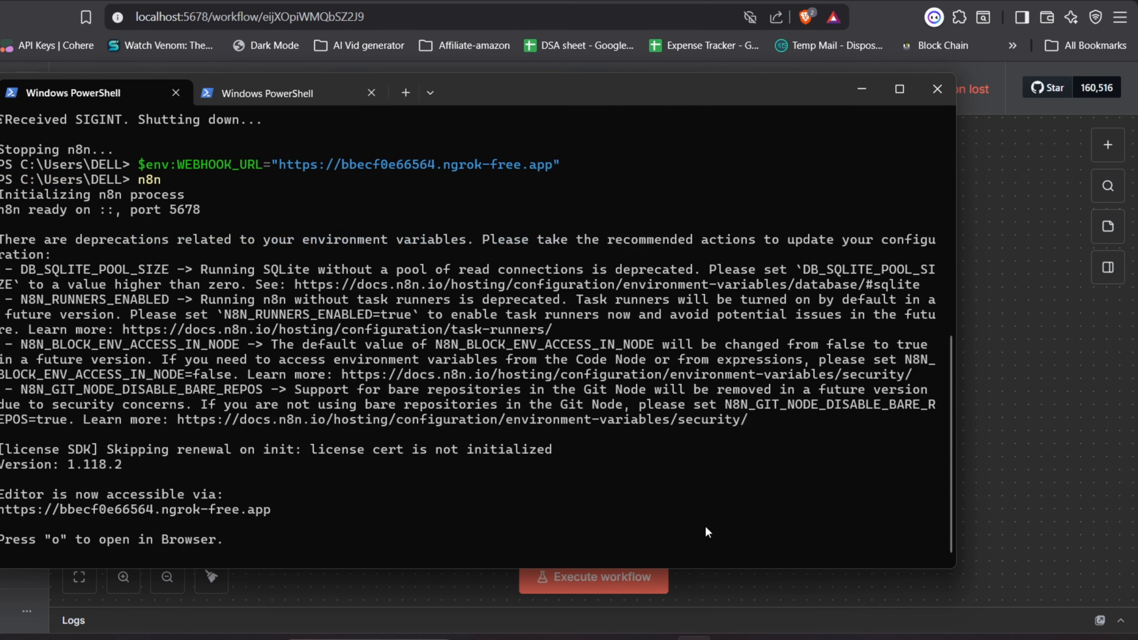
click(1084, 502)
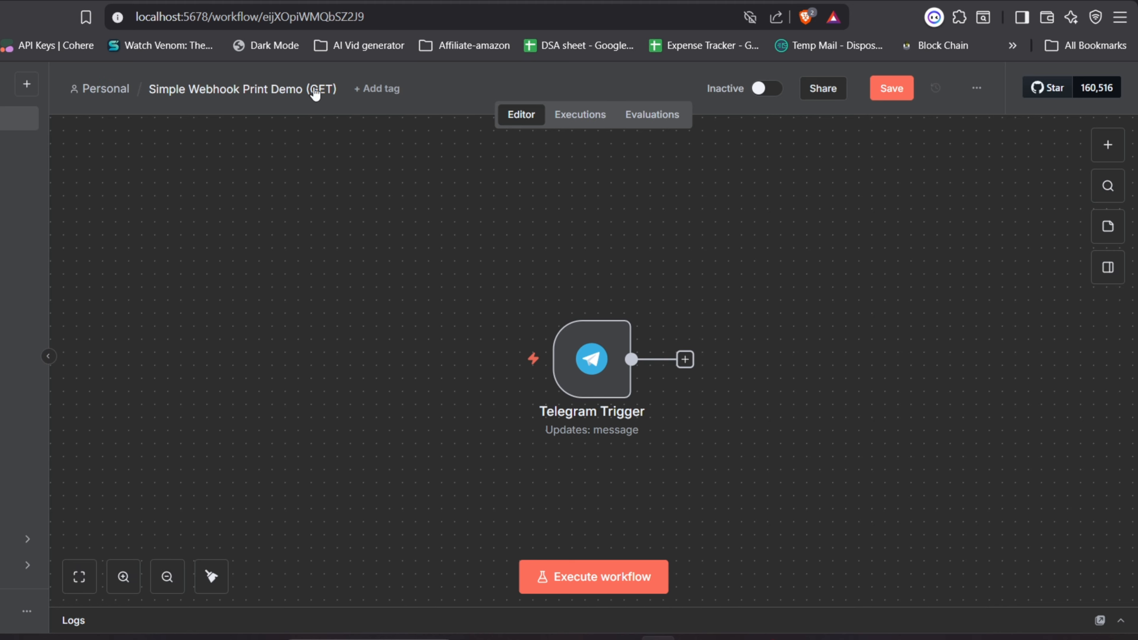
click(397, 18)
key(Return)
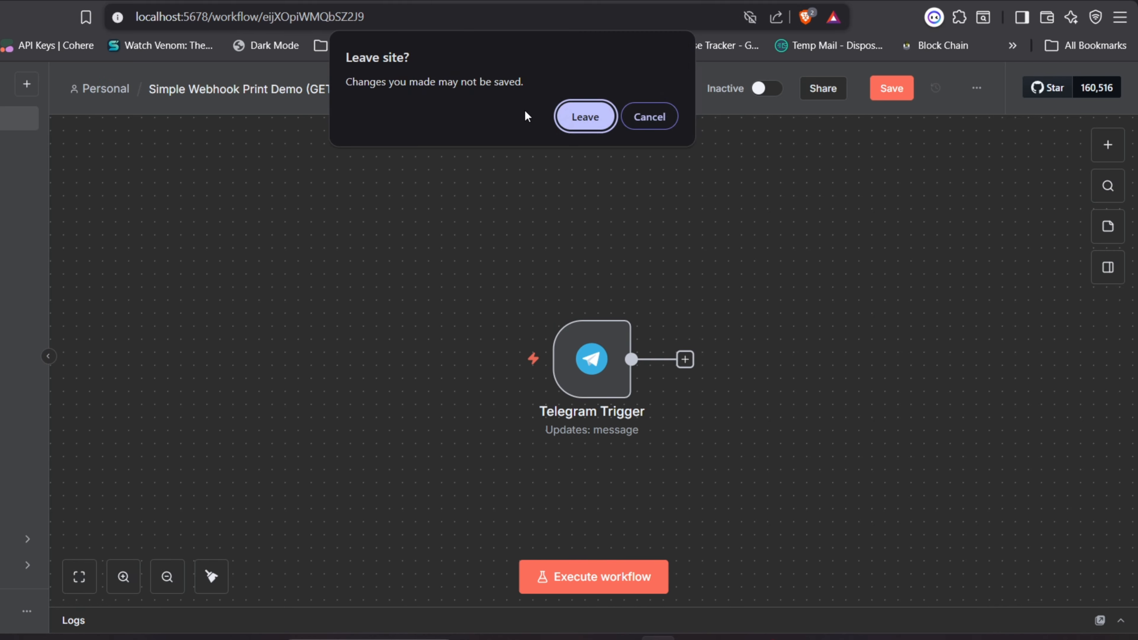
click(574, 117)
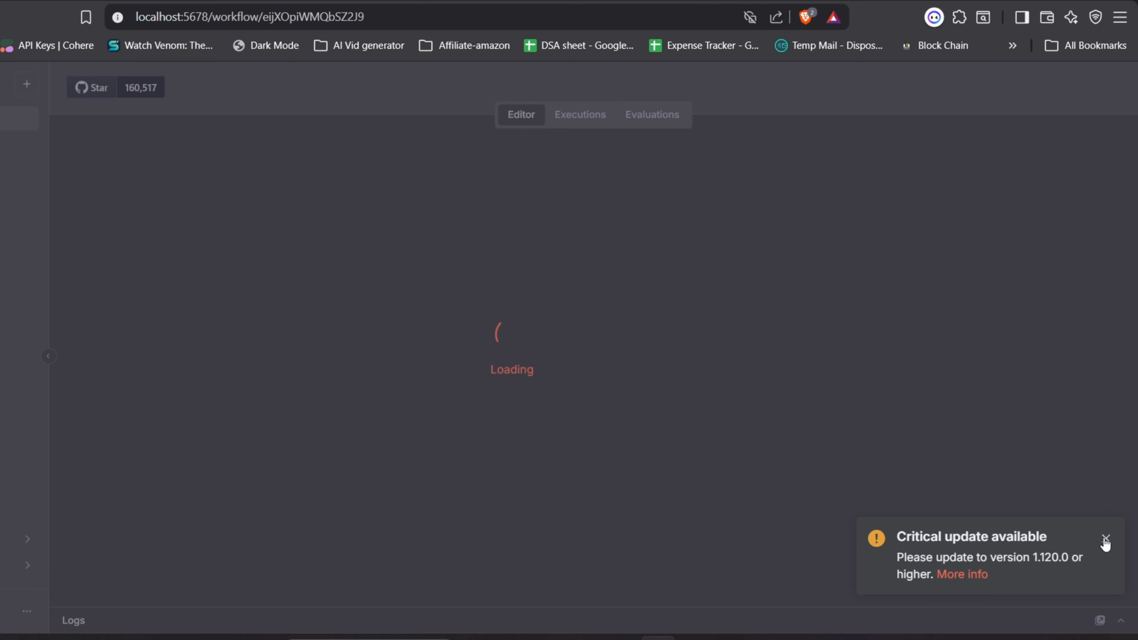
click(1106, 539)
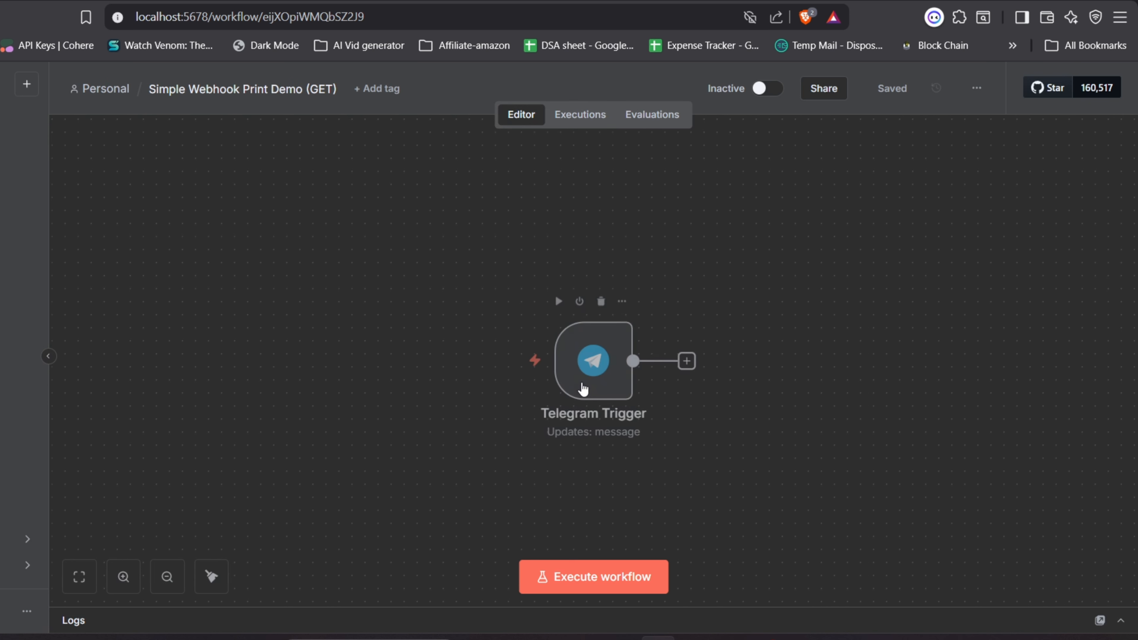
Step: Move the Telegram Trigger node to the canvas's upper left and add a second Telegram trigger of type On message
drag(584, 364, 386, 243)
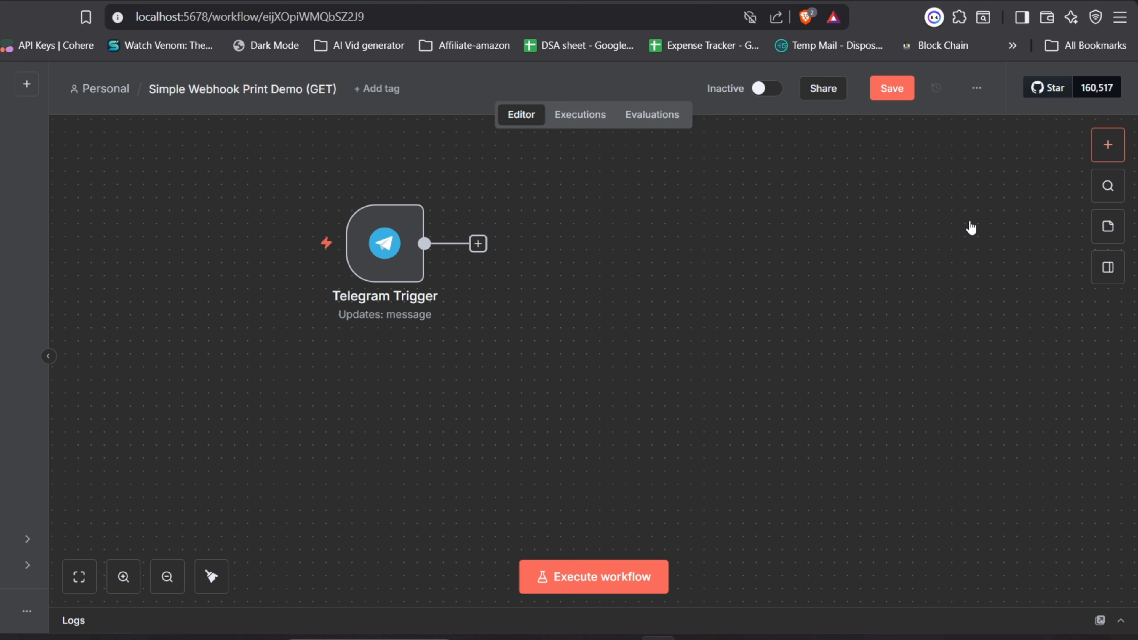
key(Tab)
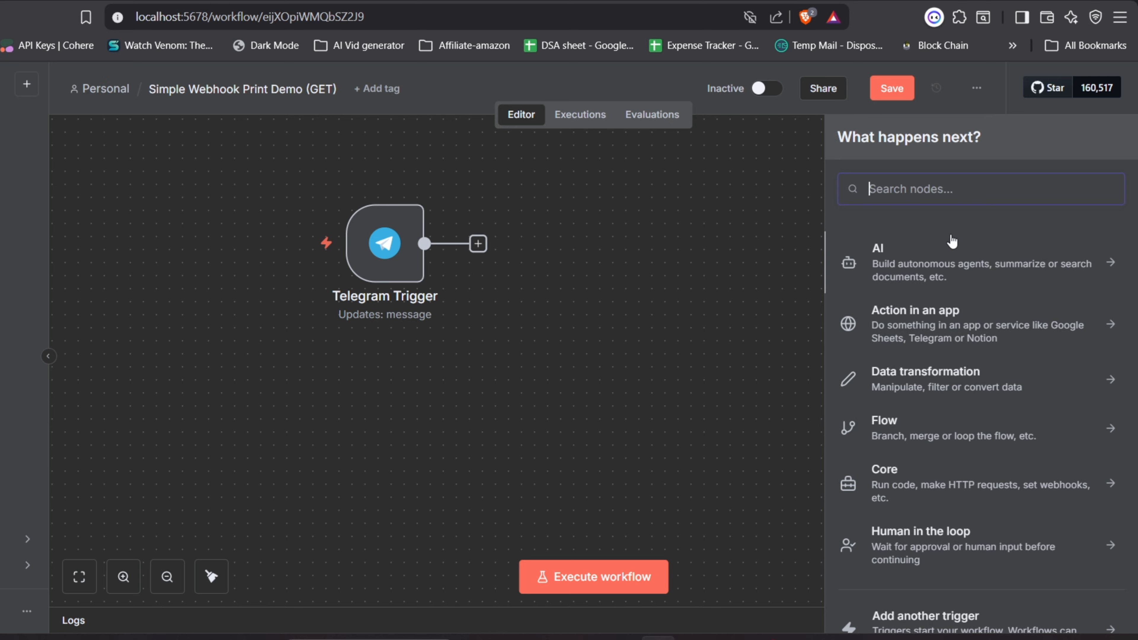
text(telegram)
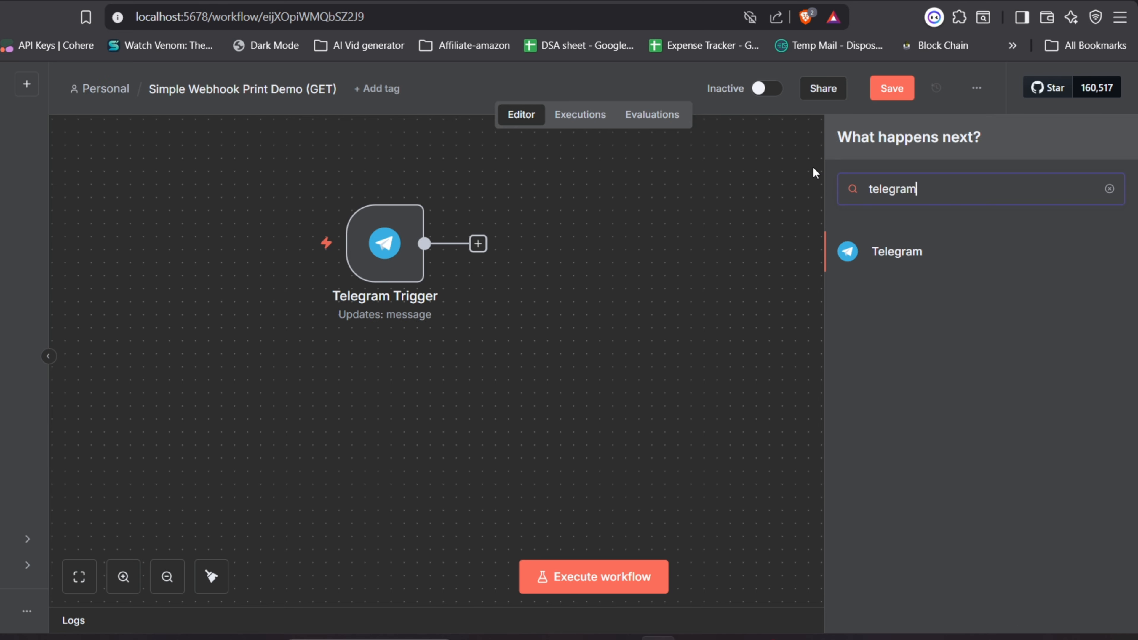
click(880, 256)
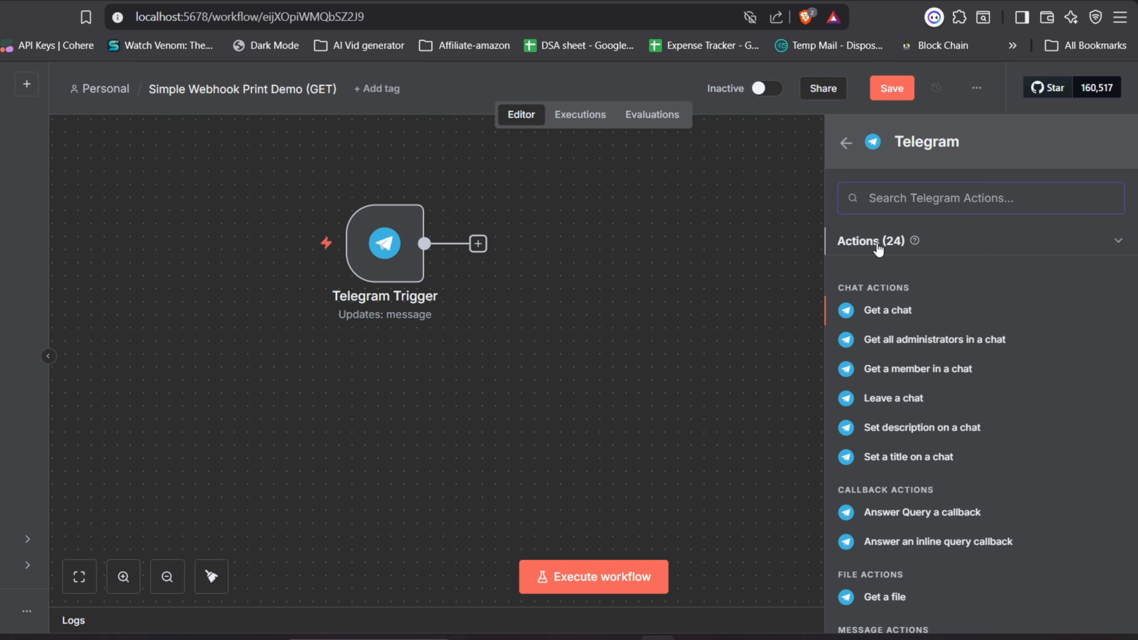
text(onmes)
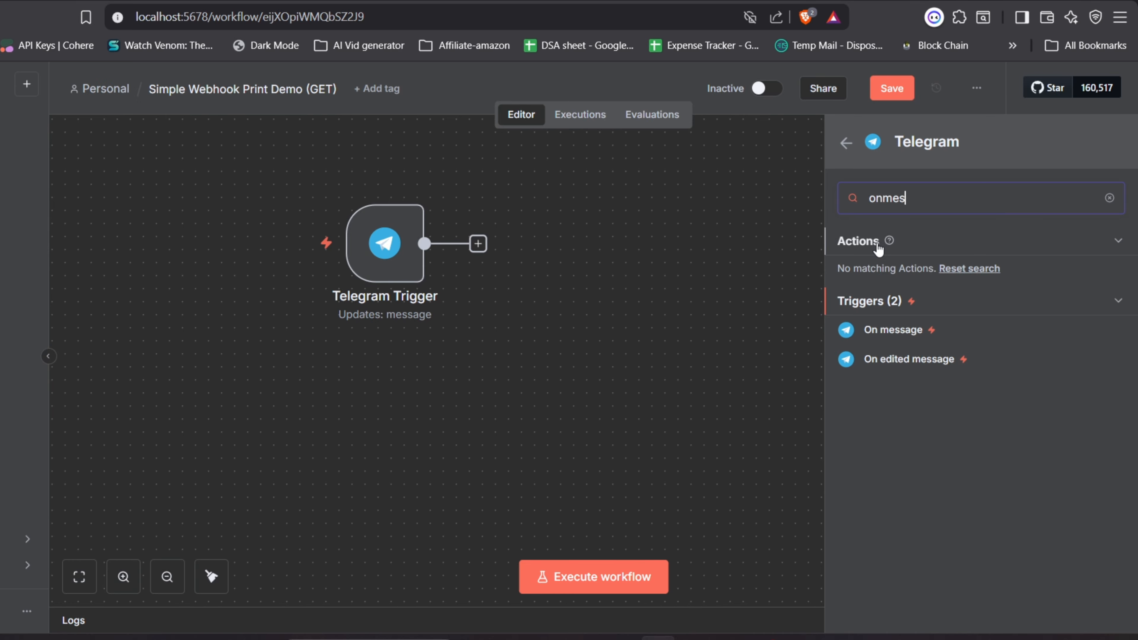
text(sage)
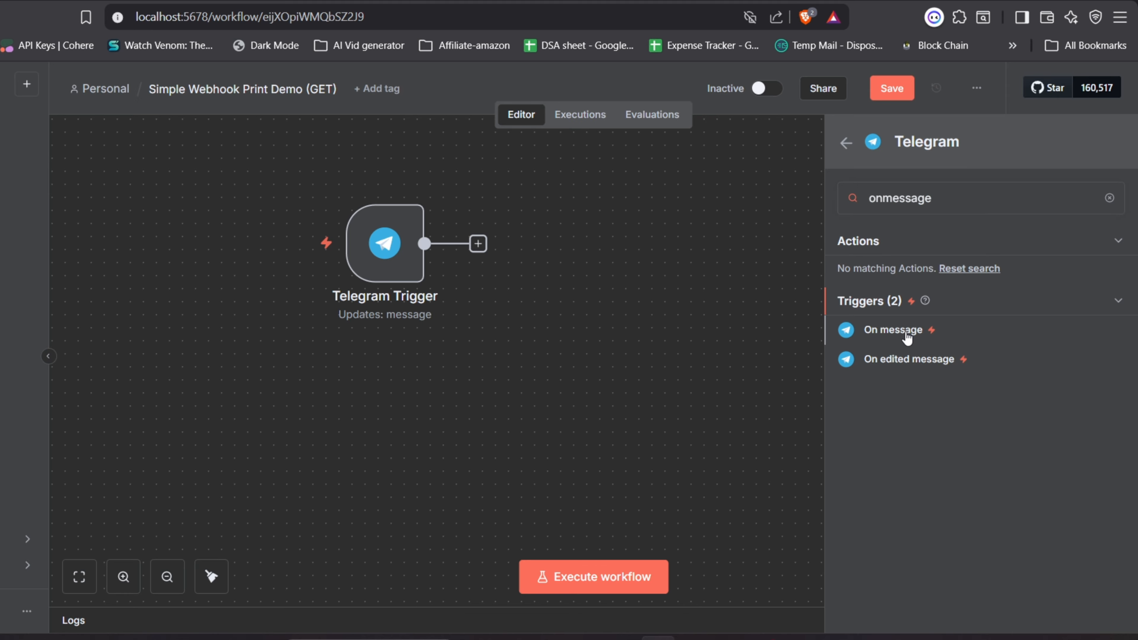
click(906, 336)
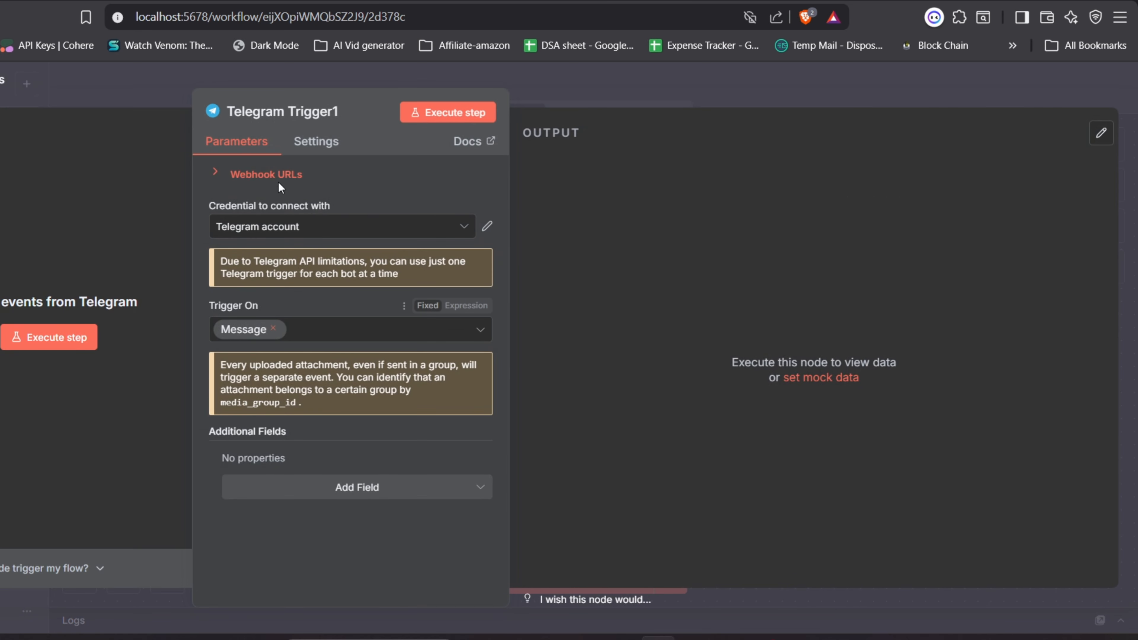
Step: Check the test and production webhook URLs of Telegram Trigger1, and close its settings
click(271, 176)
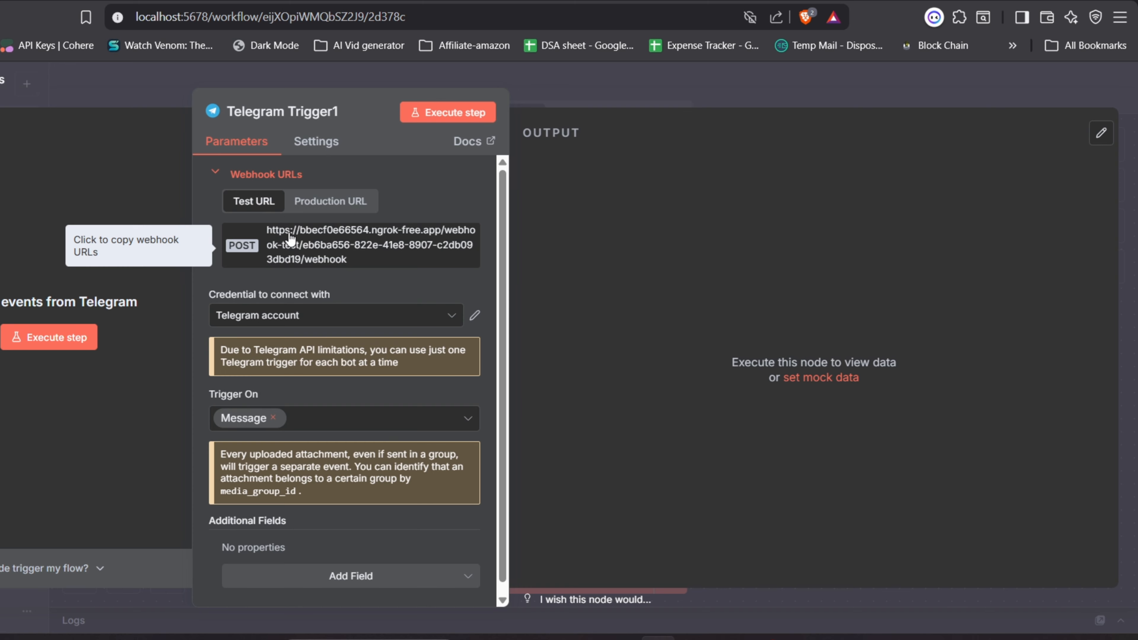
click(315, 203)
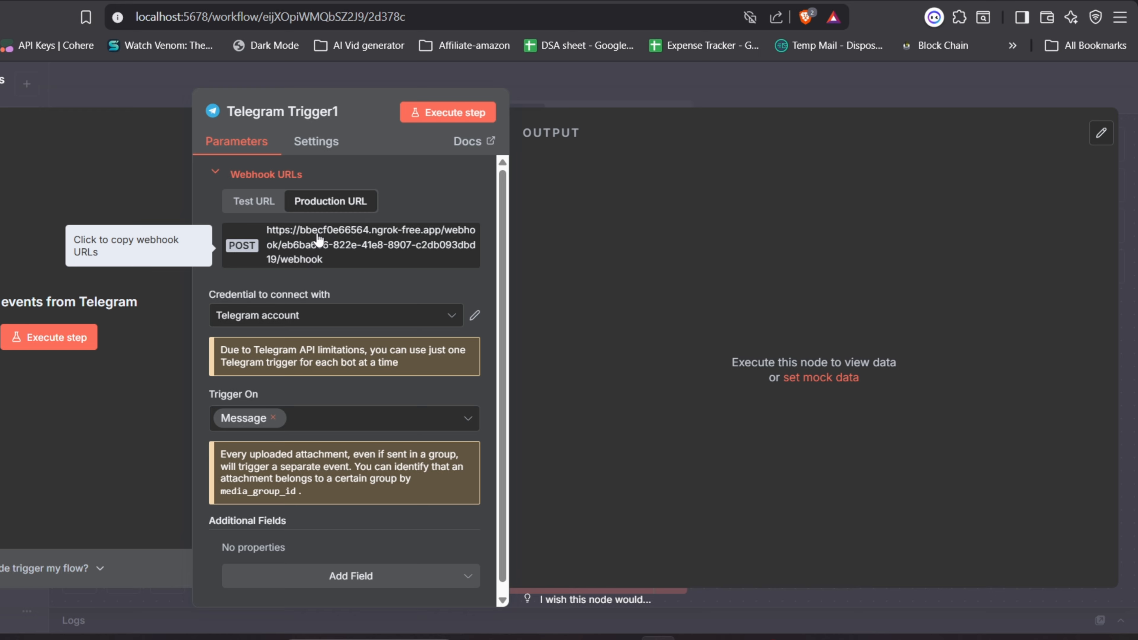
scroll(322, 346, down, 1)
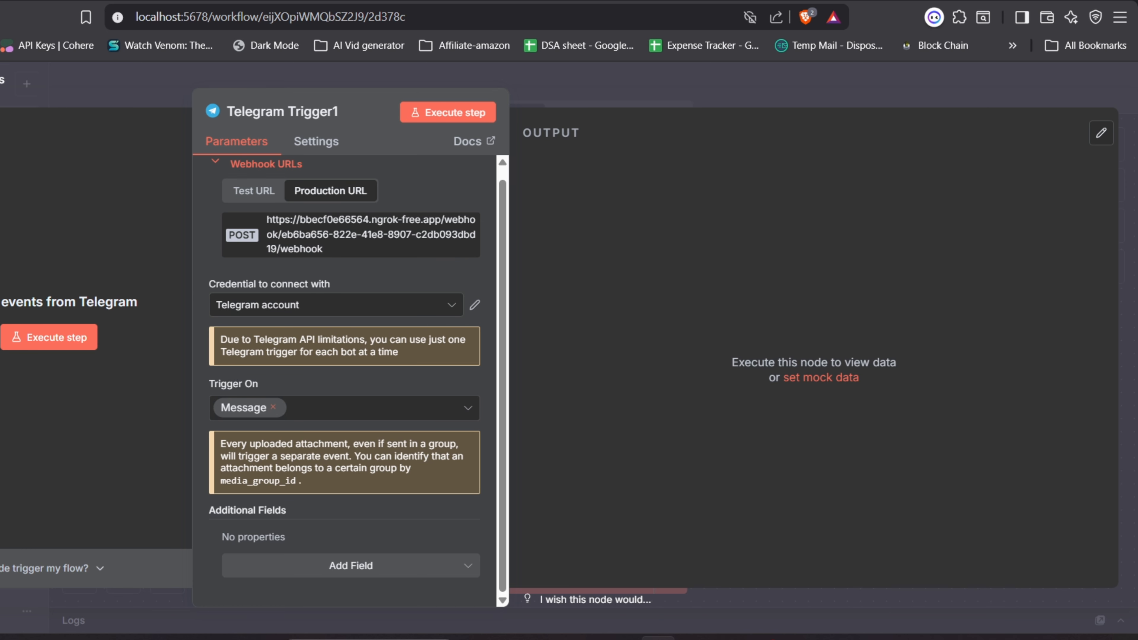
key(Escape)
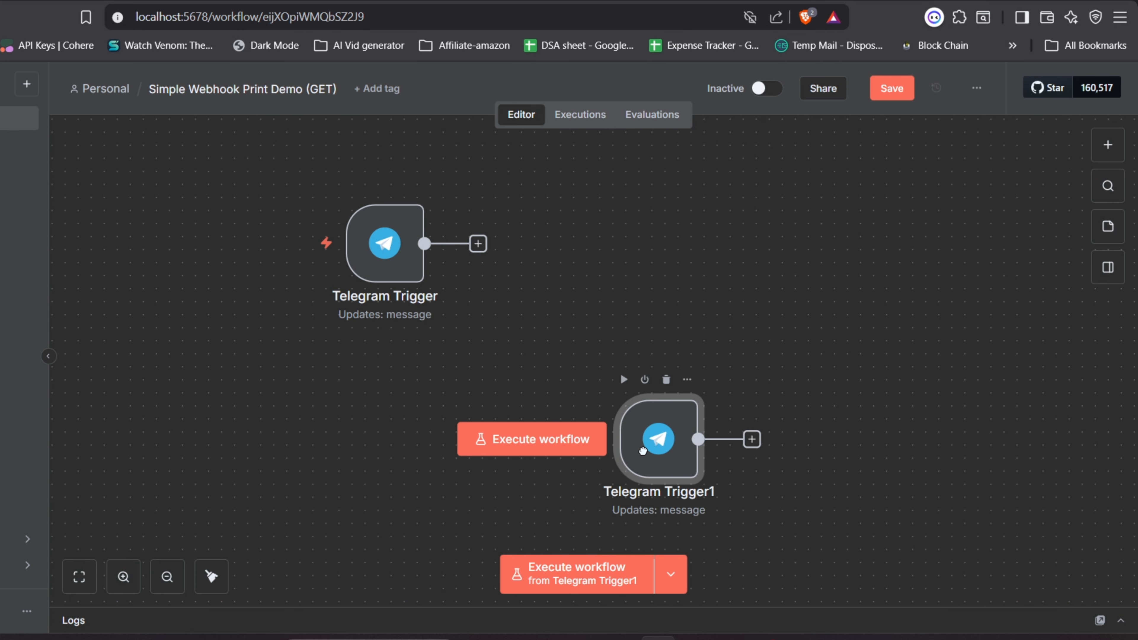
Step: Execute the workflow from Telegram Trigger1, and delete that node, leaving only the original Telegram Trigger
drag(643, 450, 552, 411)
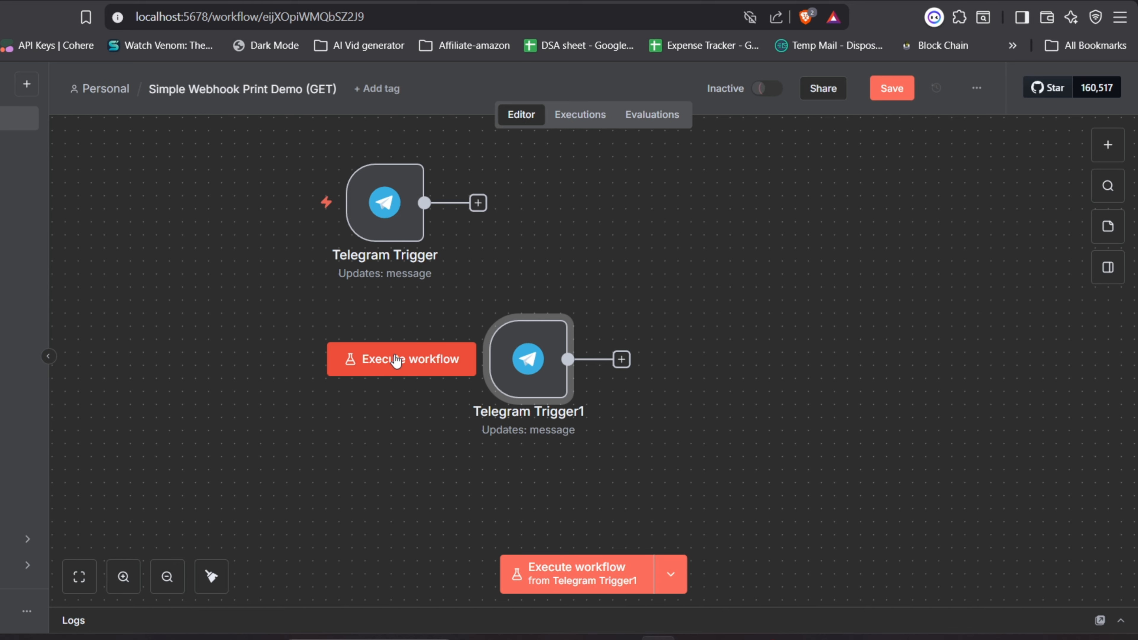
click(395, 361)
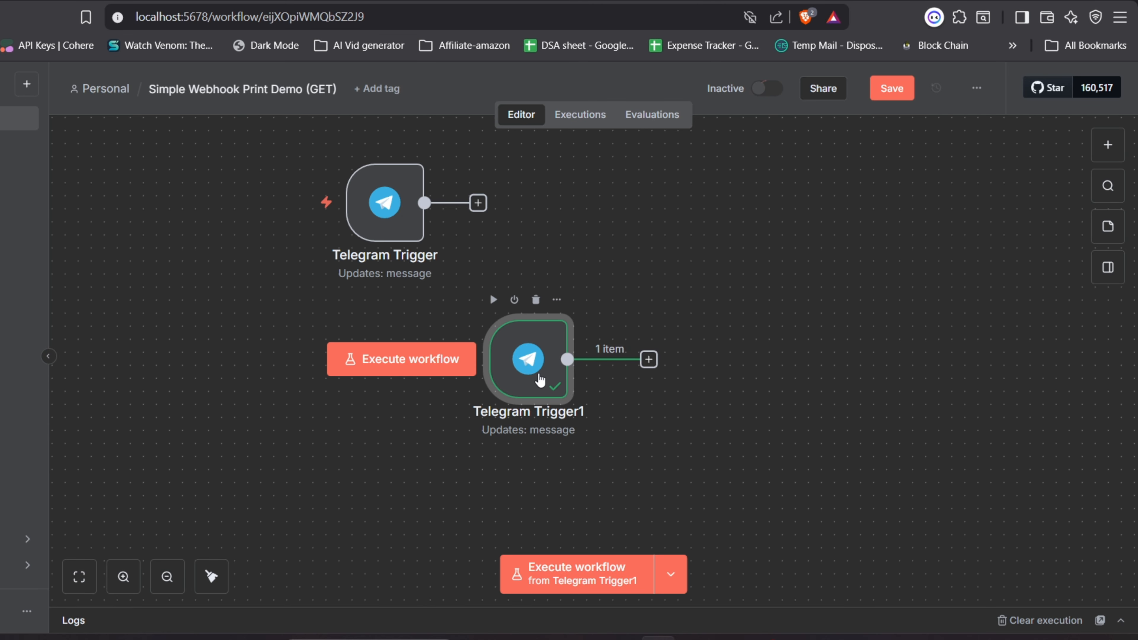
click(536, 300)
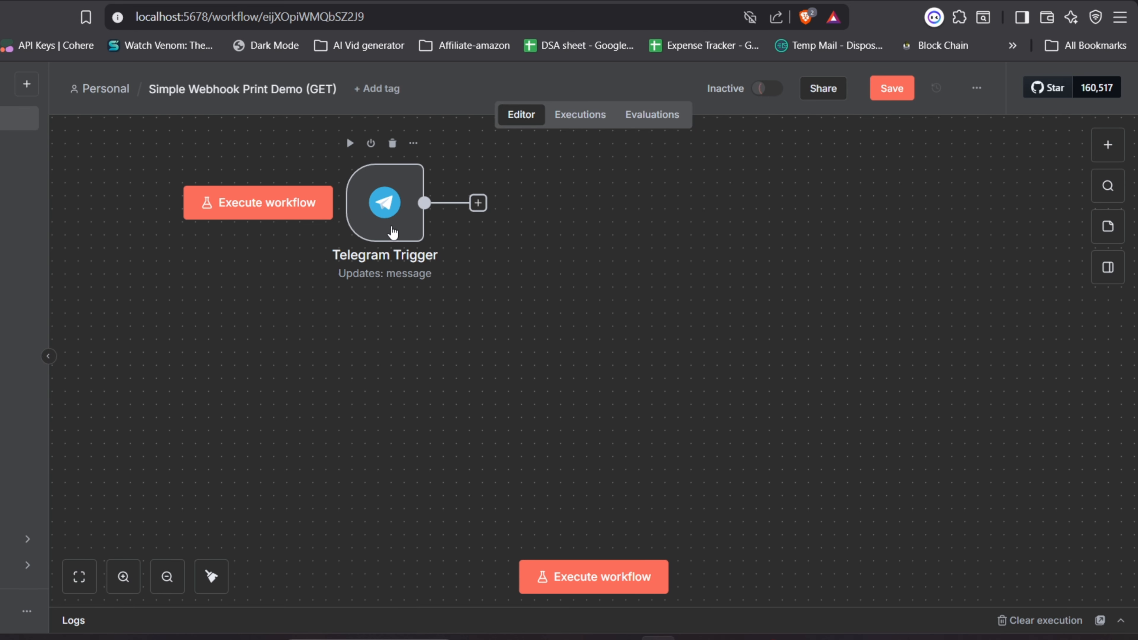
drag(392, 232, 367, 258)
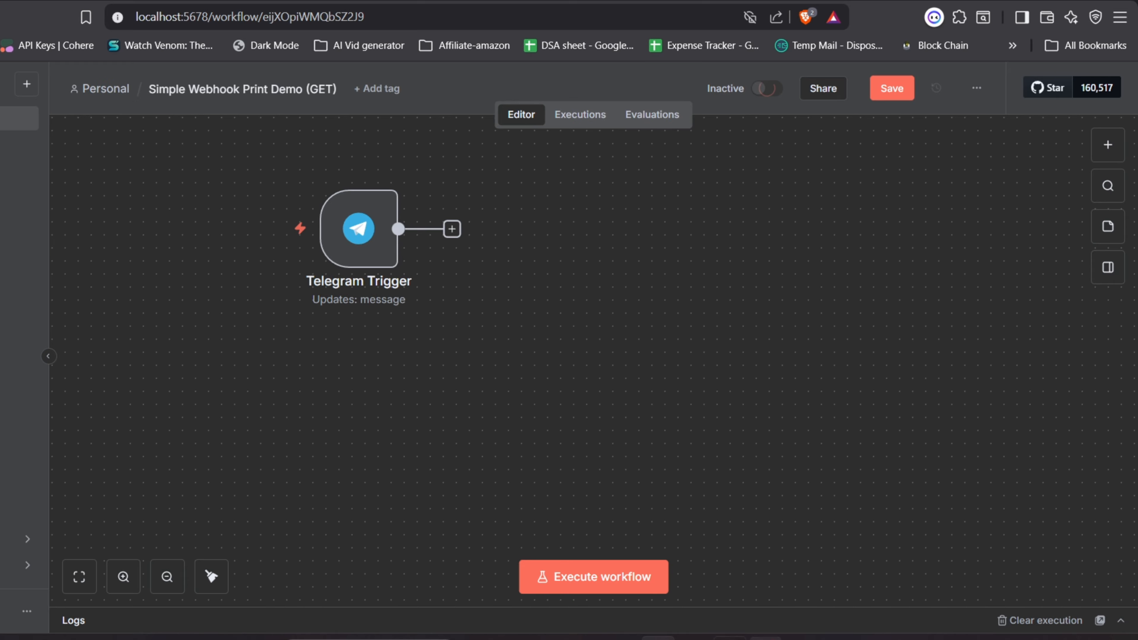
Step: Stop n8n in PowerShell and clear the webhook variable by running $env:WEBHOOK_URL=""
click(694, 639)
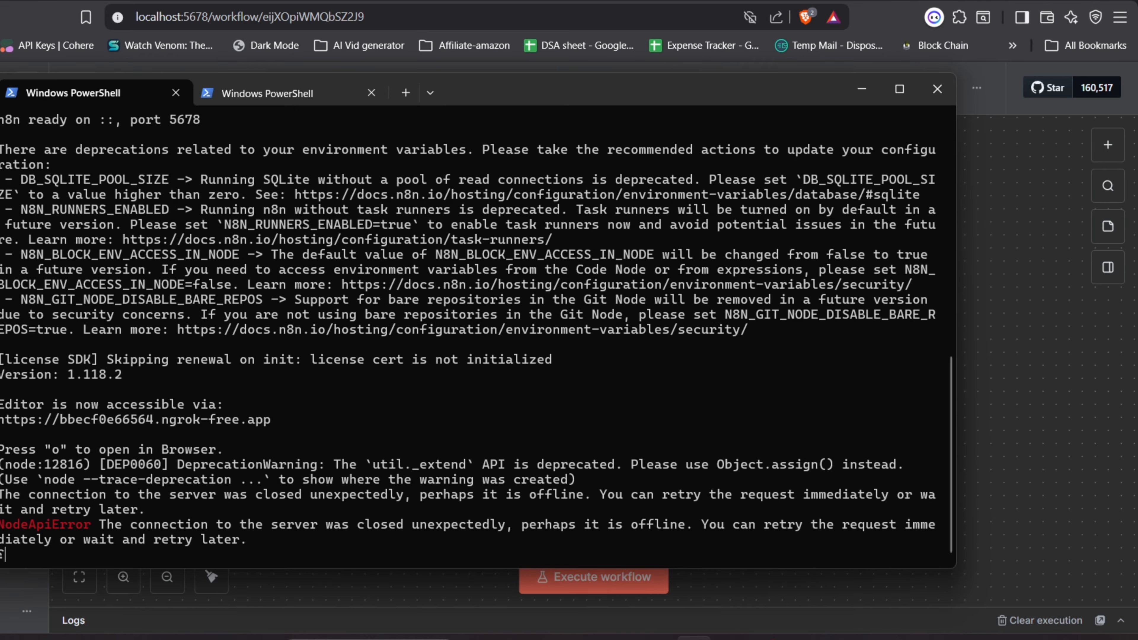
key(ctrl+c)
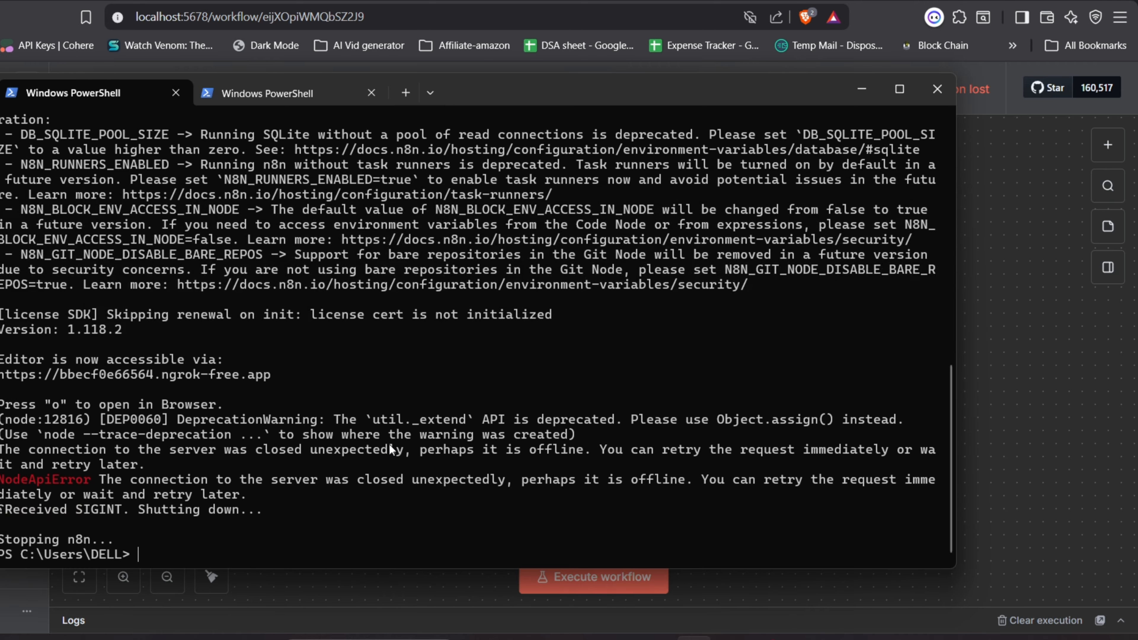
key(Up)
key(Up)
key(Left)
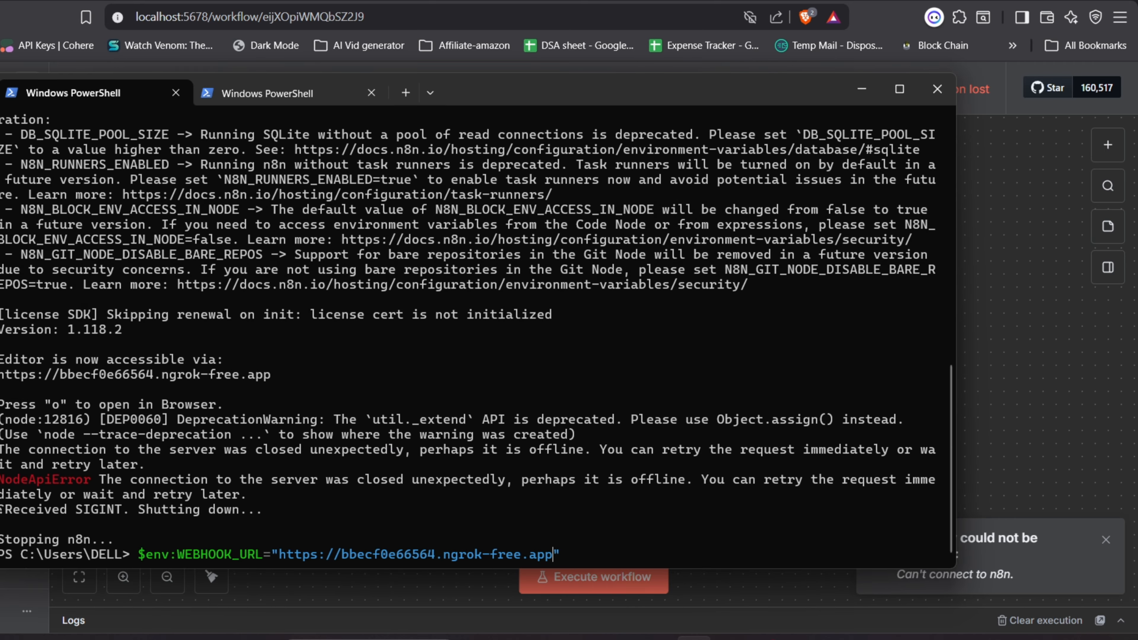
key(BackSpace)
key(BackSpace)
key(BackSpace)
key(BackSpace)
key(BackSpace)
key(BackSpace)
key(BackSpace)
key(BackSpace)
key(BackSpace)
key(BackSpace)
key(BackSpace)
key(BackSpace)
key(BackSpace)
key(BackSpace)
key(BackSpace)
key(BackSpace)
key(BackSpace)
key(BackSpace)
key(BackSpace)
key(BackSpace)
key(BackSpace)
key(BackSpace)
key(BackSpace)
key(BackSpace)
key(BackSpace)
key(BackSpace)
key(BackSpace)
key(BackSpace)
key(BackSpace)
key(BackSpace)
key(BackSpace)
key(BackSpace)
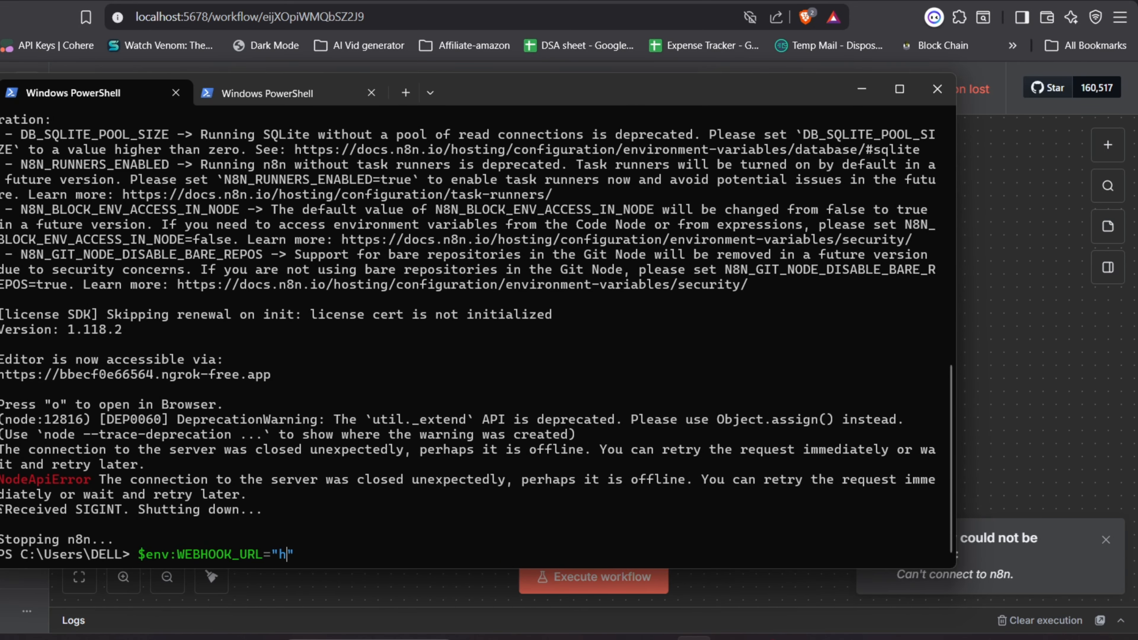
key(Return)
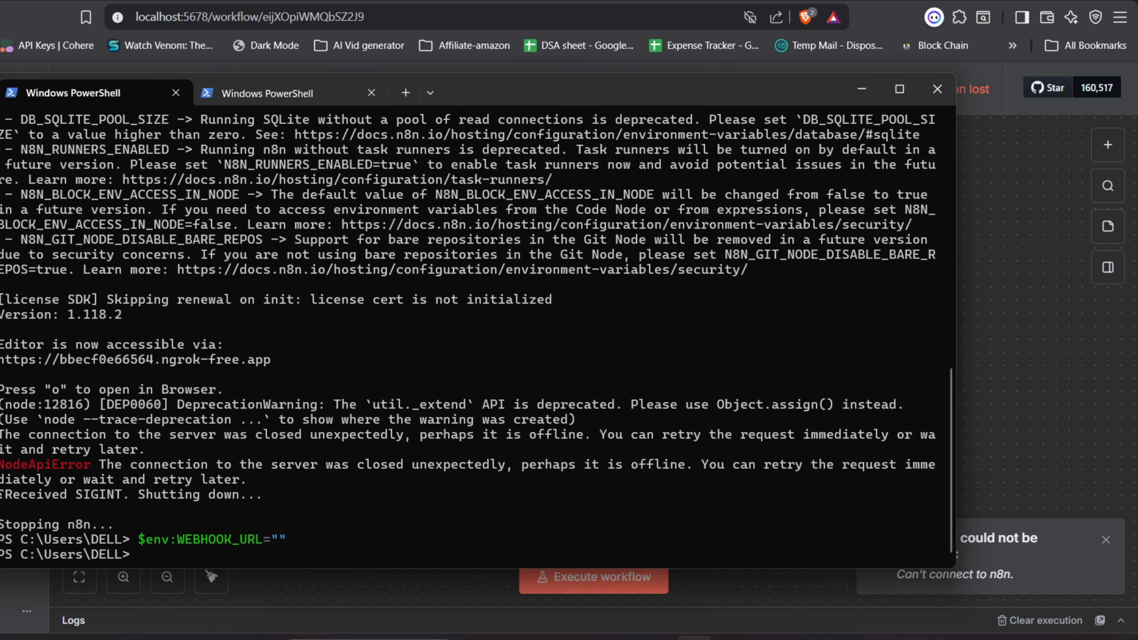
Step: Start n8n again in the same PowerShell session with the n8n command
text(n8n)
key(Return)
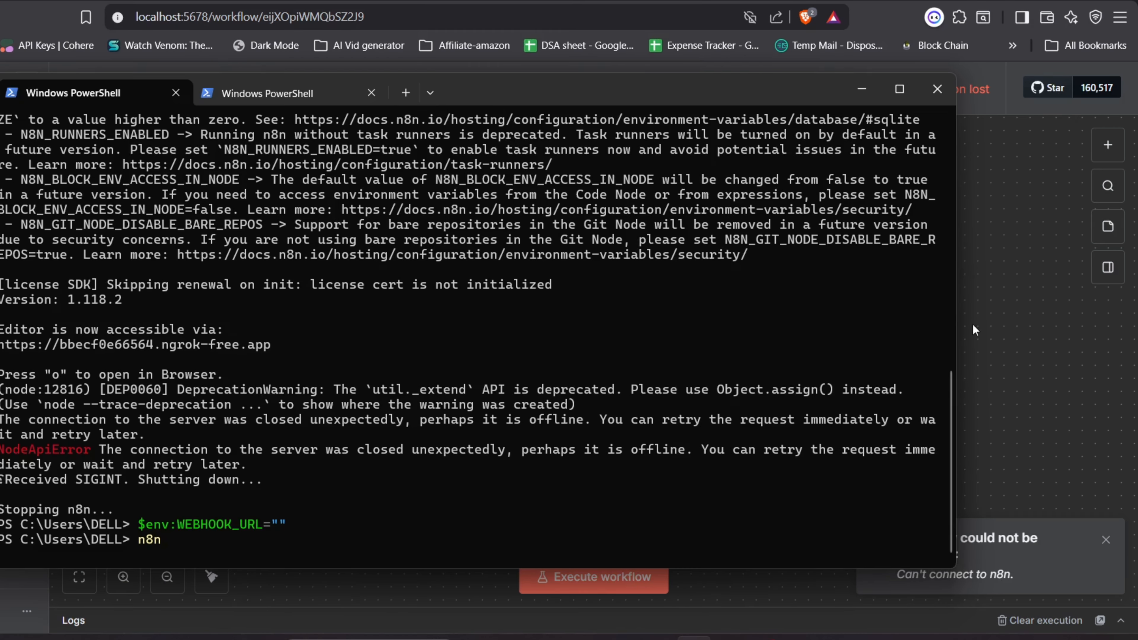
click(1006, 341)
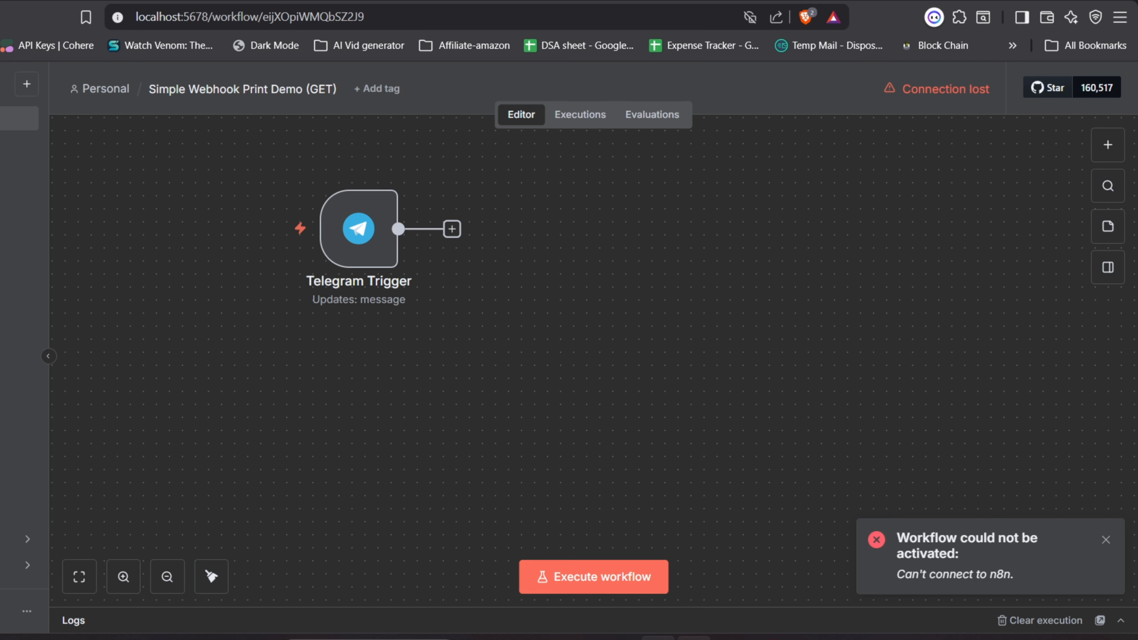
key(alt+Tab)
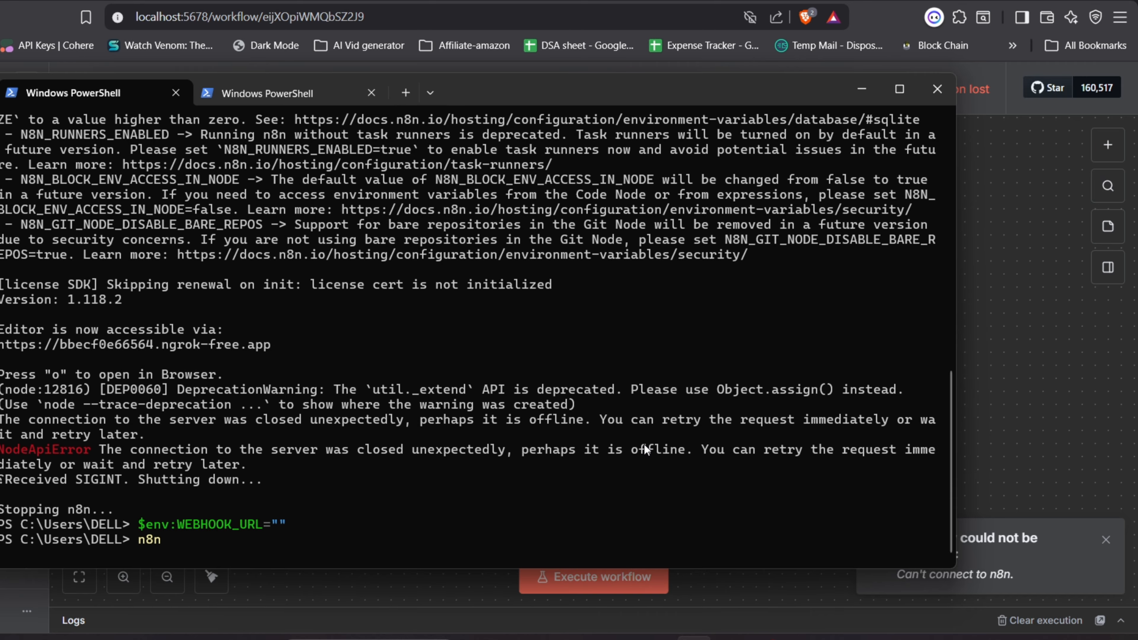
key(Return)
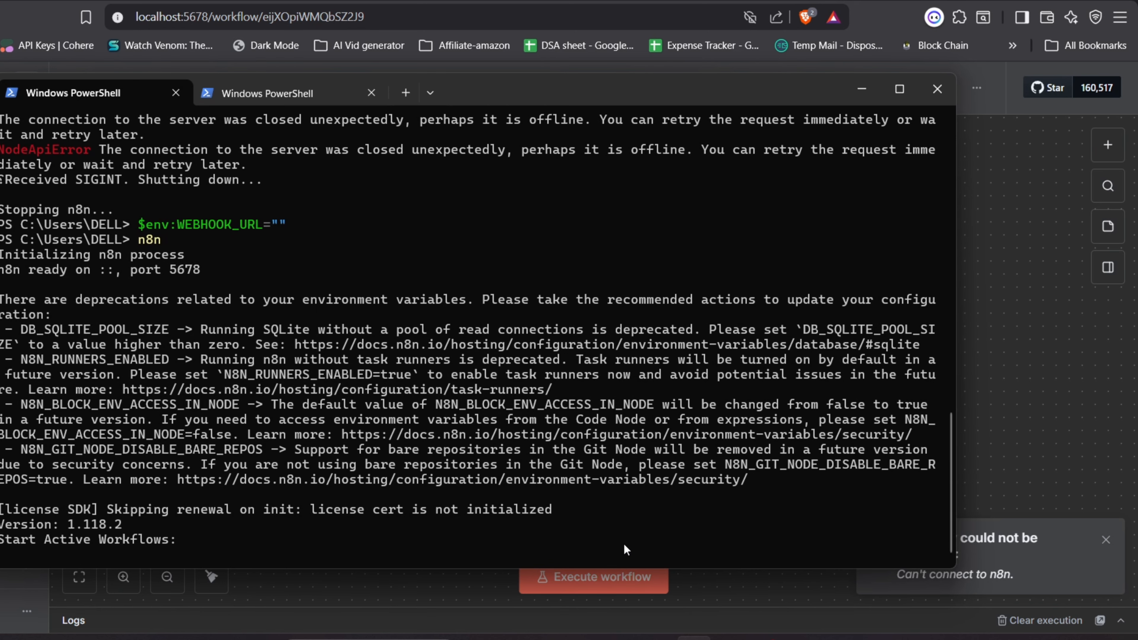
Step: Switch to the browser, reload the n8n workflow page, and close the critical update notice and its release panel
click(1044, 426)
click(414, 10)
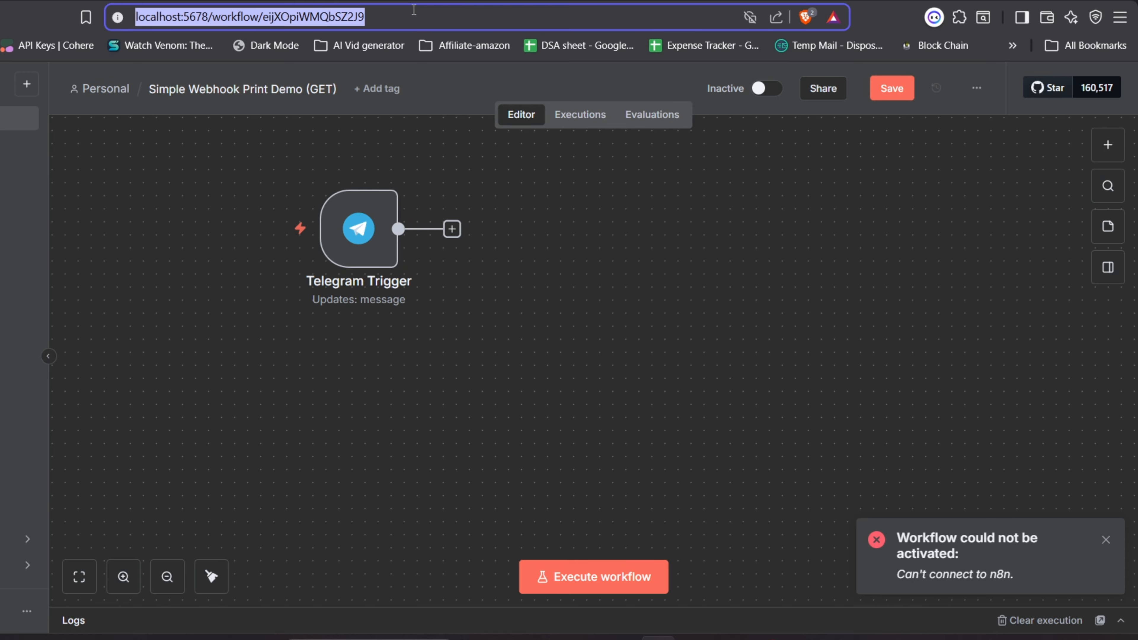
key(Return)
click(580, 116)
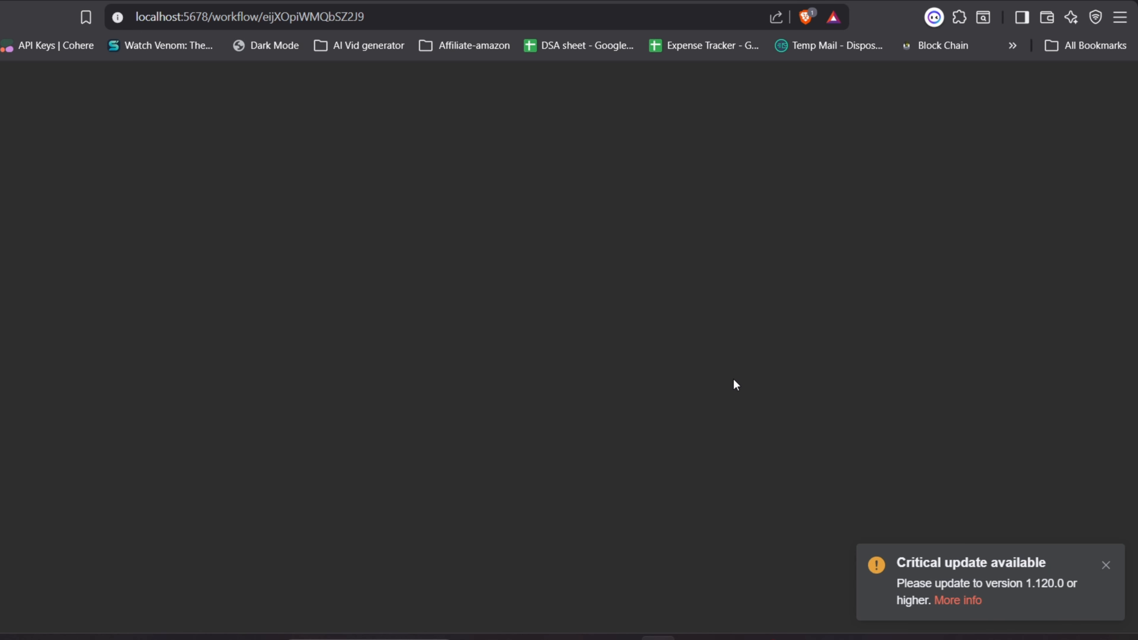
click(1107, 567)
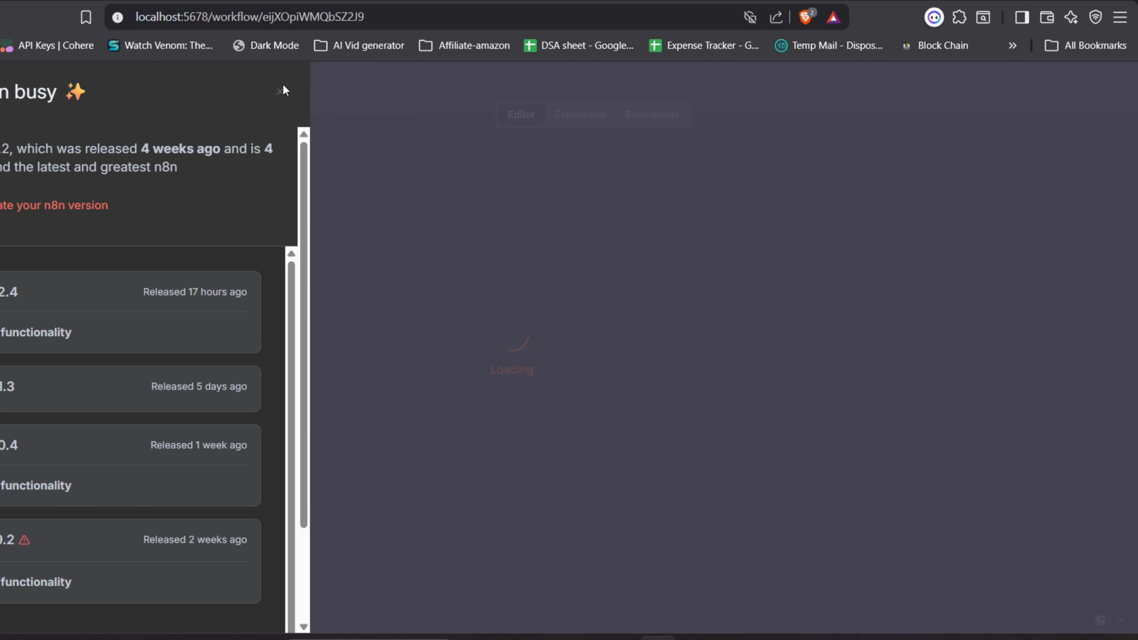
click(281, 94)
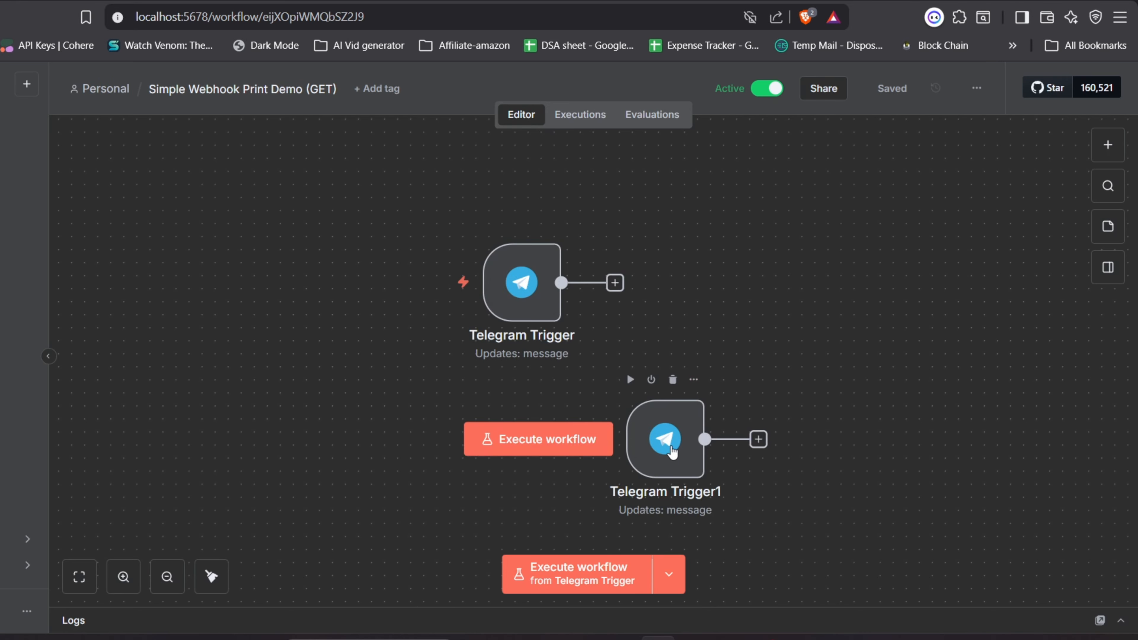
Step: Spread the two trigger nodes apart on the canvas, moving Telegram Trigger to the far left and Telegram Trigger1 toward the middle
drag(522, 287, 274, 287)
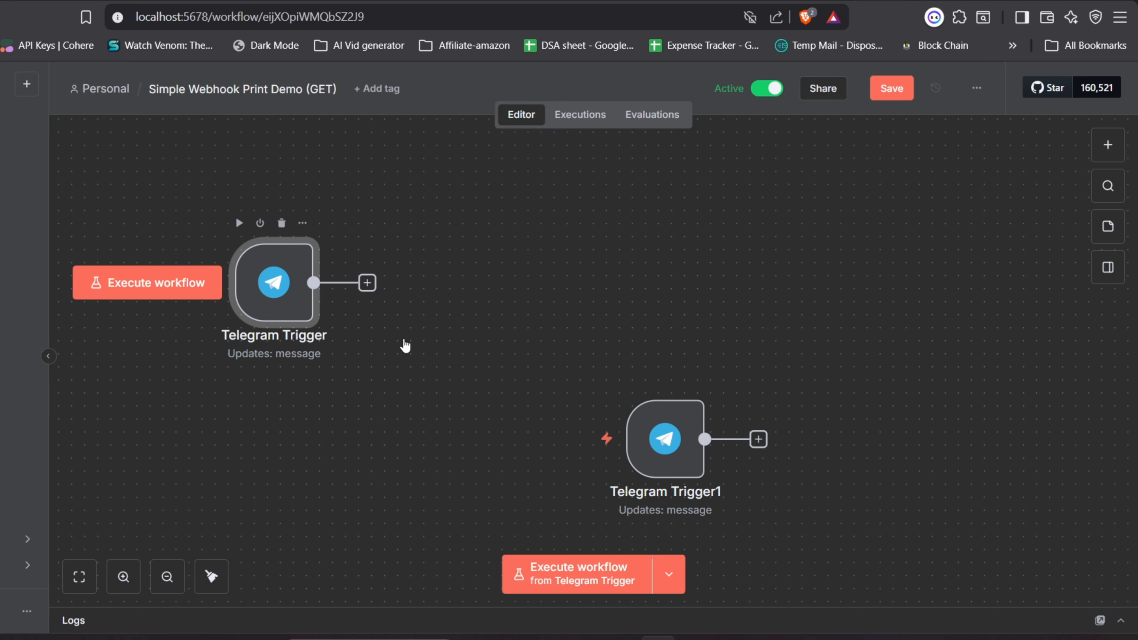
drag(670, 464, 461, 431)
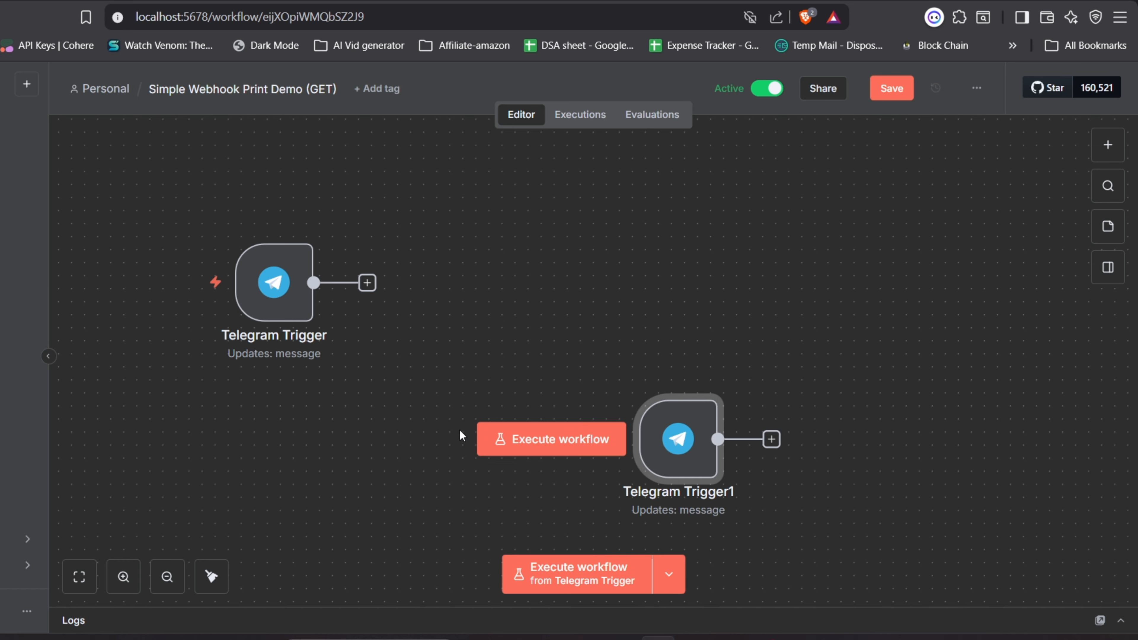
drag(662, 440, 506, 401)
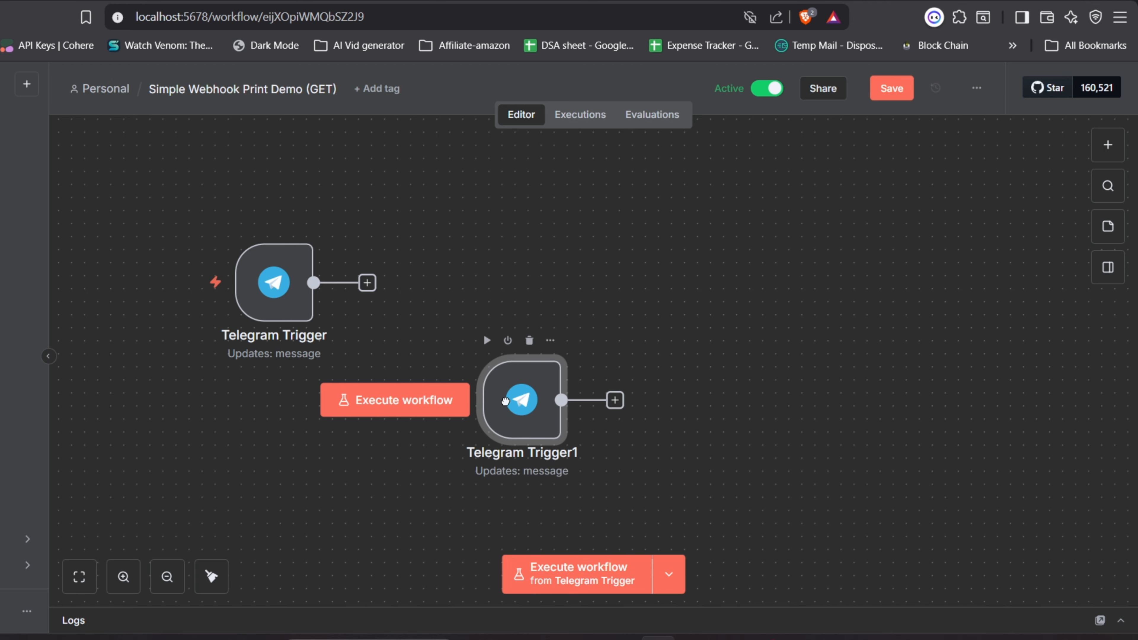
click(815, 298)
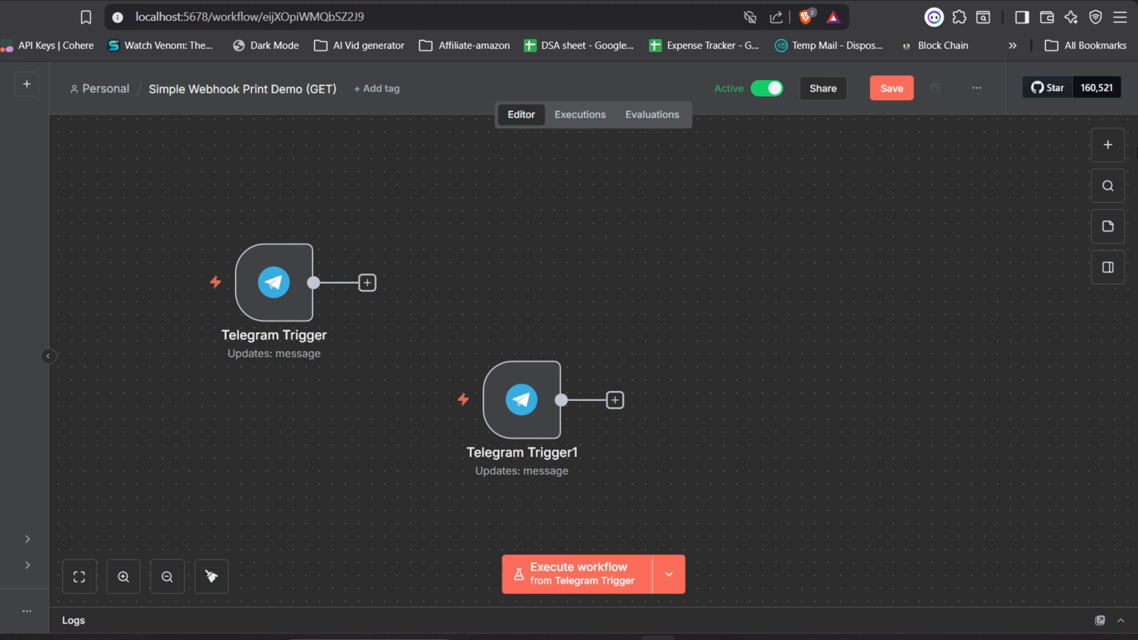
Step: Add a third Telegram trigger node to the workflow using the On message trigger
click(1109, 145)
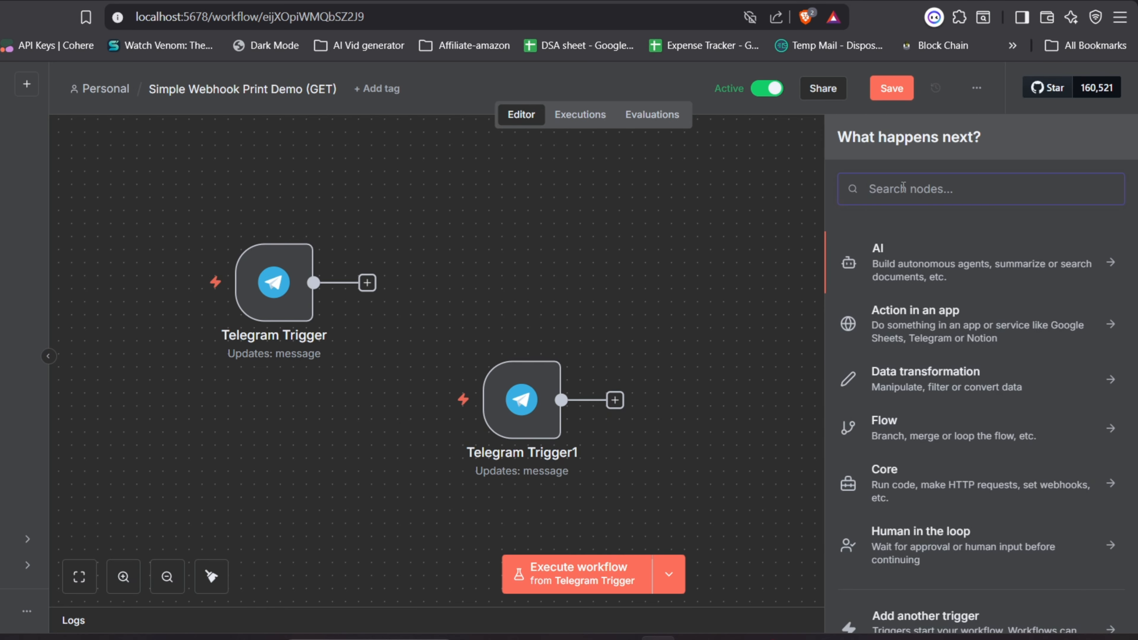
text(tele)
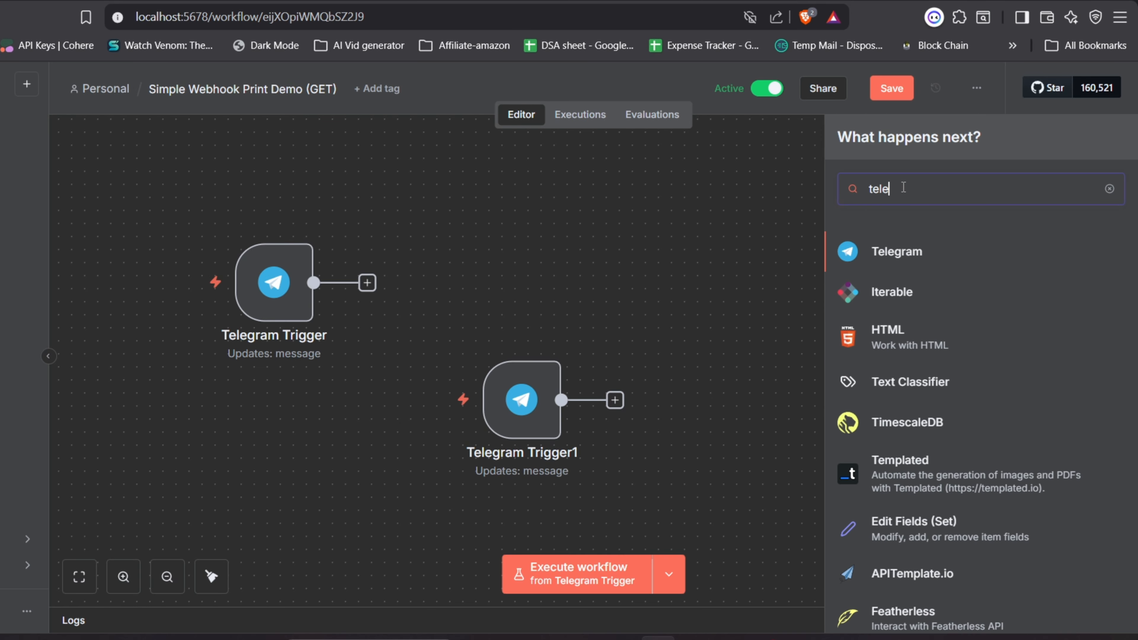
click(892, 252)
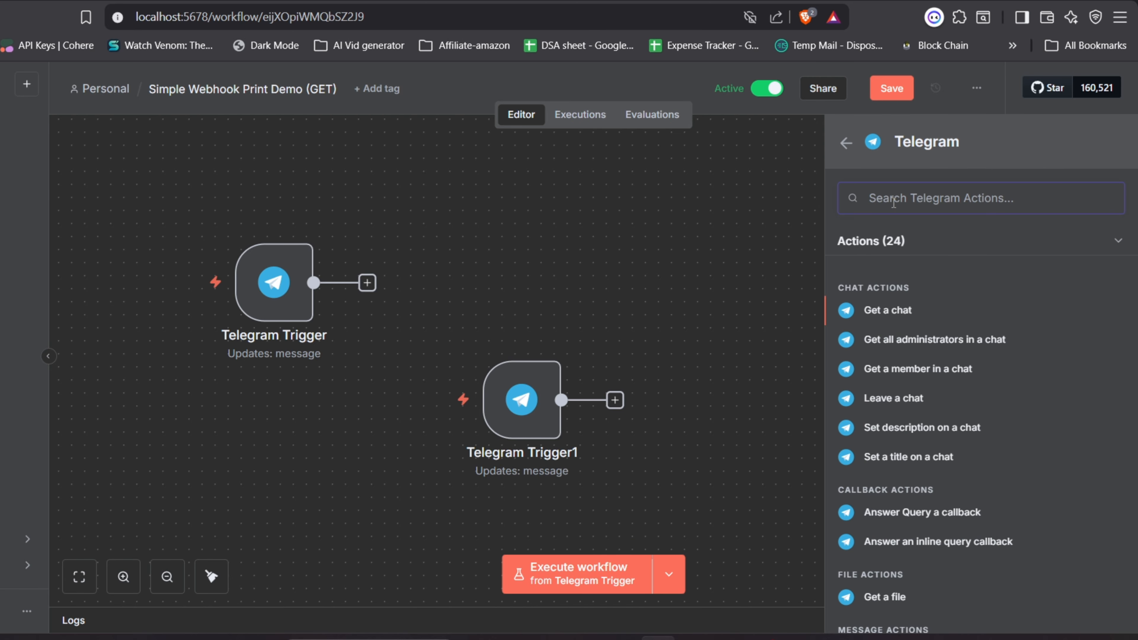
text(on)
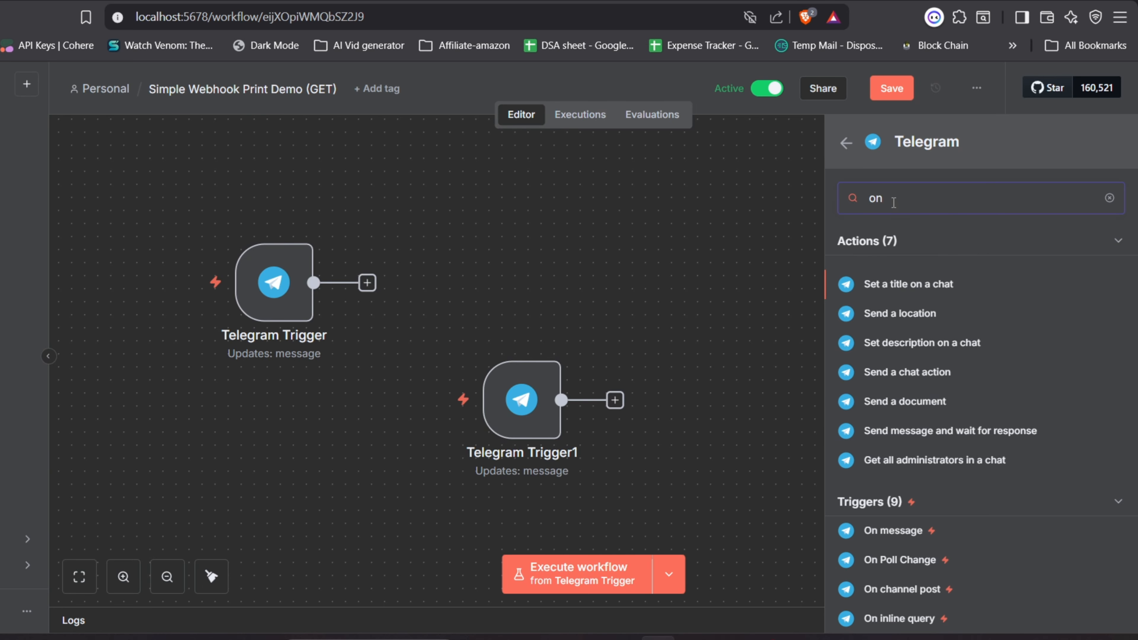
click(896, 531)
Step: Check the new trigger's test webhook URL against the n8n output in PowerShell, and return to the workflow canvas
click(245, 184)
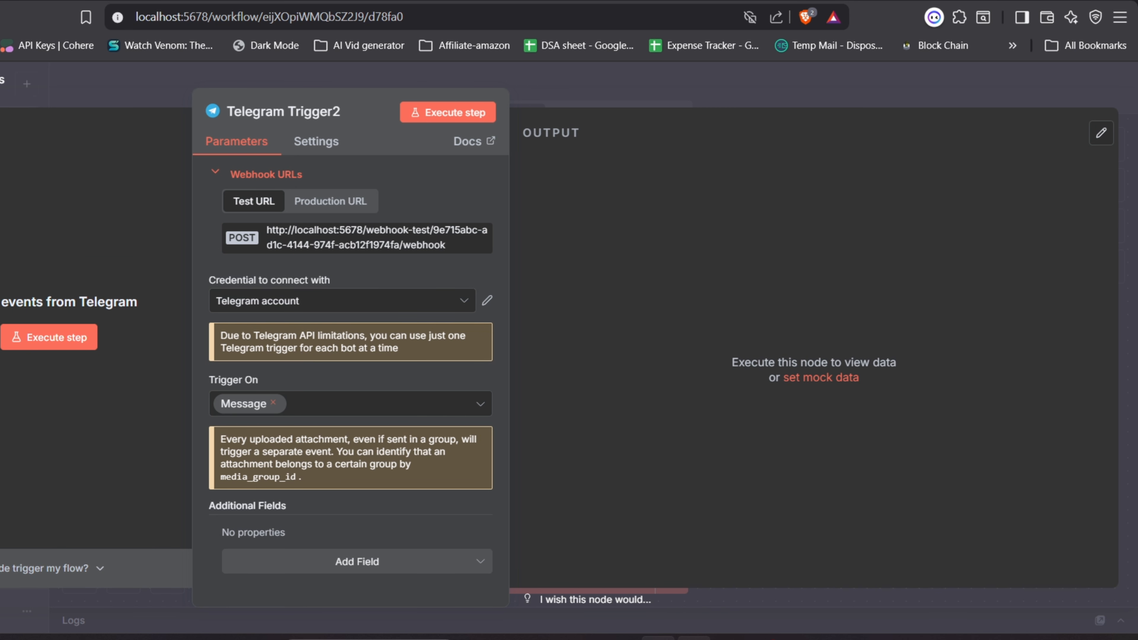
click(694, 639)
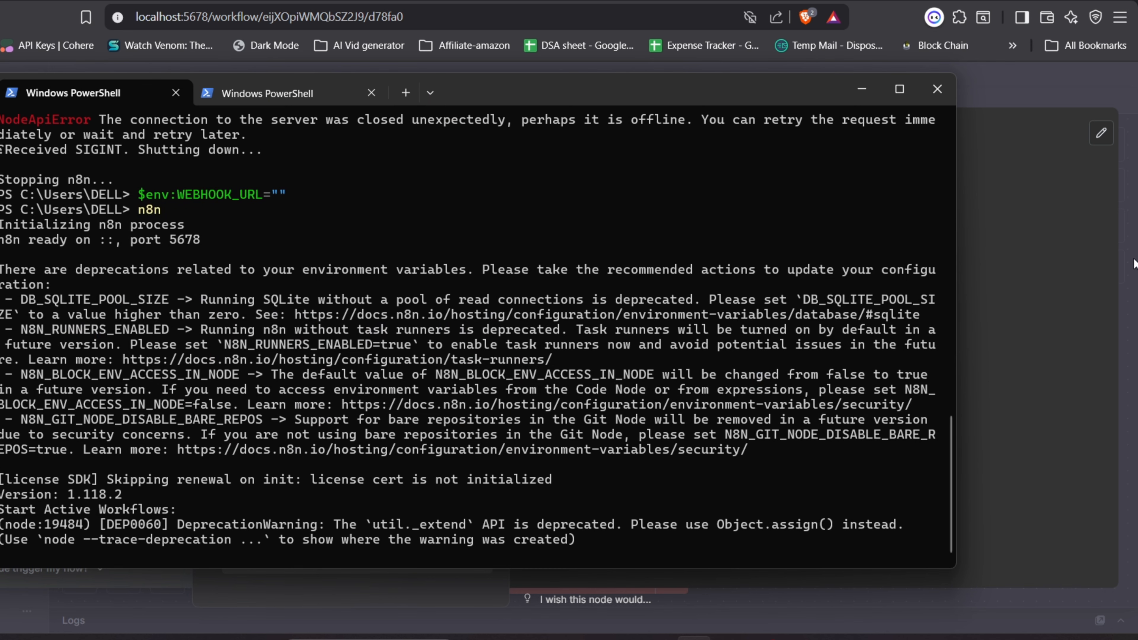
click(1053, 297)
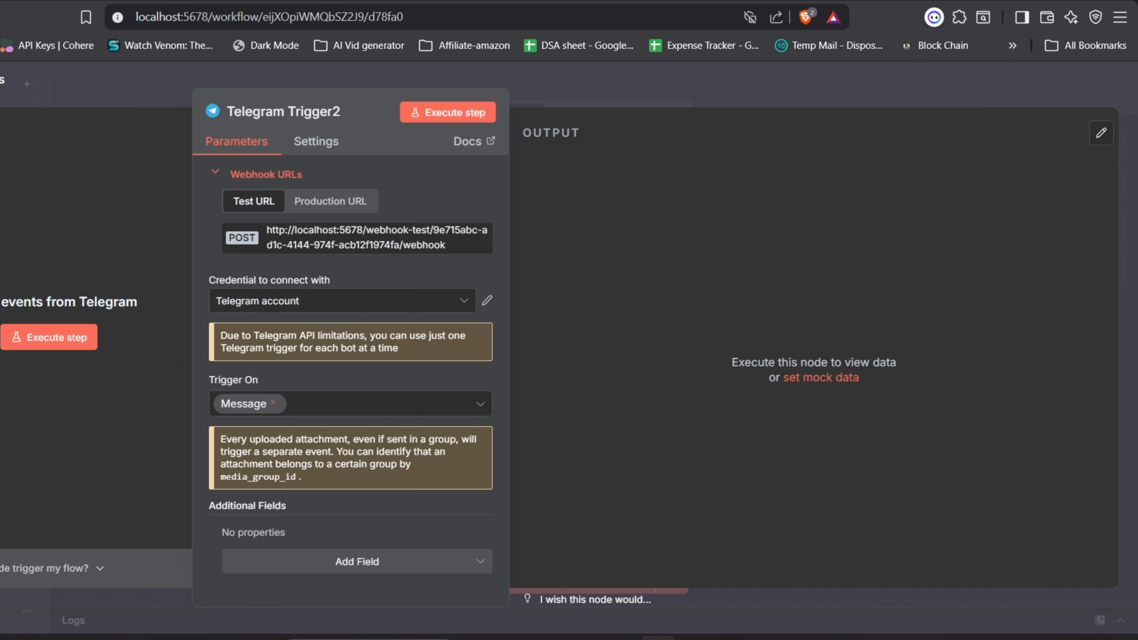
click(2, 81)
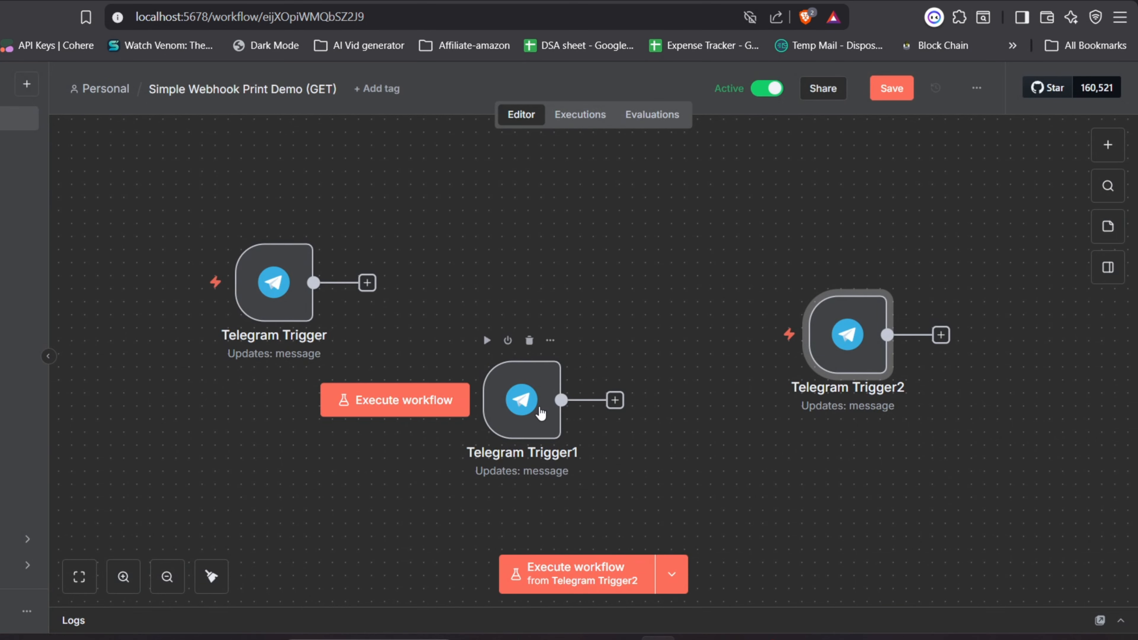